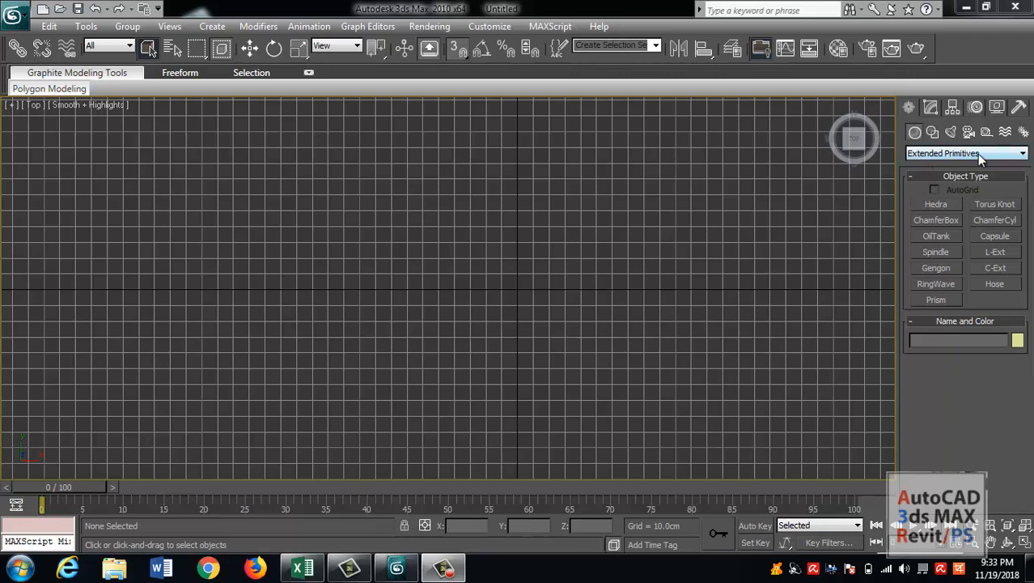
{"action": "middle_click_drag", "start_coordinate": [620, 208], "coordinate": [677, 231]}
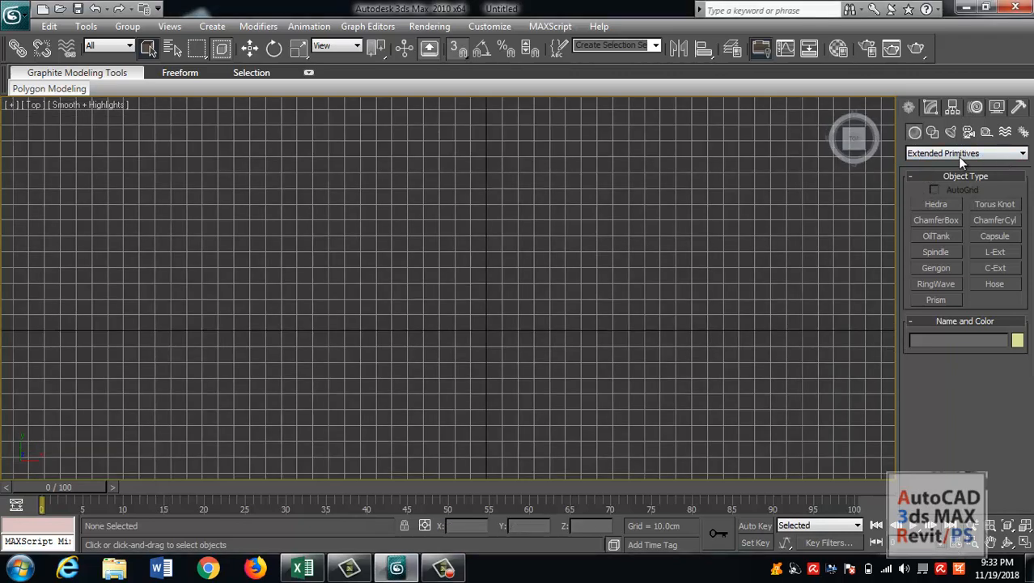
{"action": "middle_click_drag", "start_coordinate": [488, 287], "coordinate": [470, 269]}
{"action": "scroll", "coordinate": [520, 273], "scroll_direction": "up", "scroll_amount": 4}
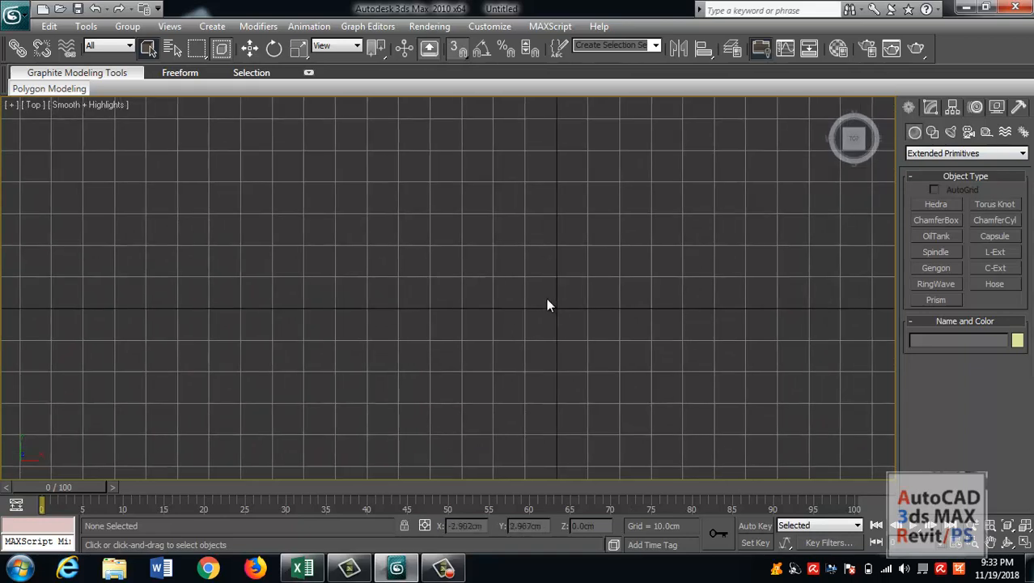
{"action": "middle_click_drag", "start_coordinate": [560, 312], "coordinate": [492, 322]}
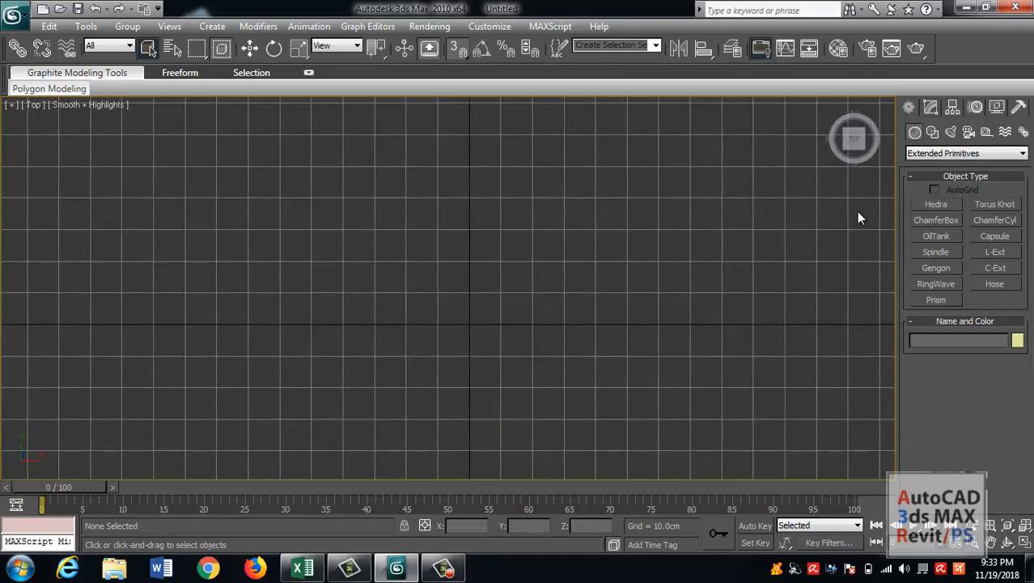
{"action": "middle_click_drag", "start_coordinate": [553, 216], "coordinate": [551, 235]}
Check the system unit scale and the display unit scale in Units Setup, leaving them as they are.
{"action": "left_click", "coordinate": [502, 26]}
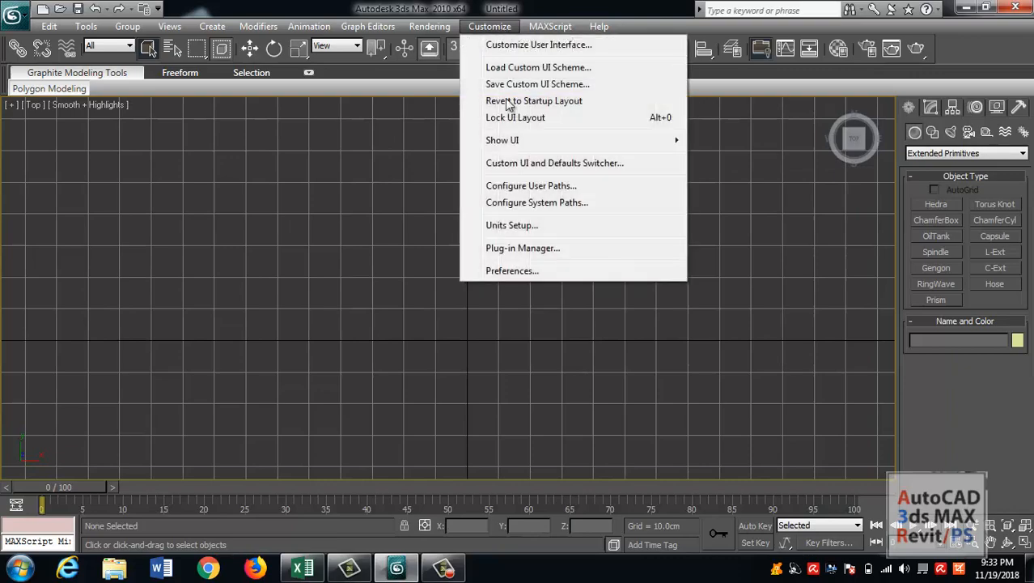
{"action": "left_click", "coordinate": [513, 226]}
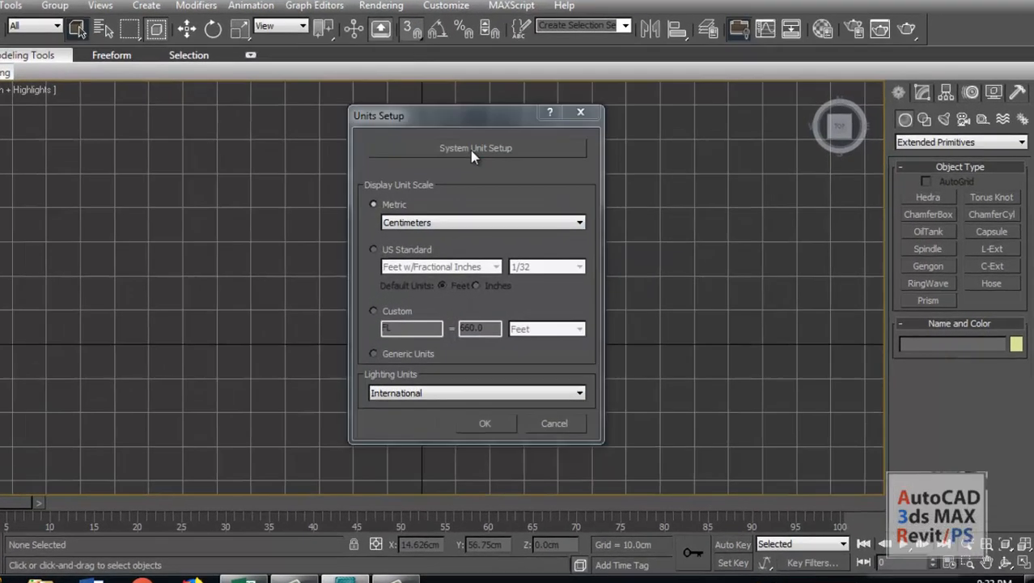
{"action": "left_click", "coordinate": [510, 159]}
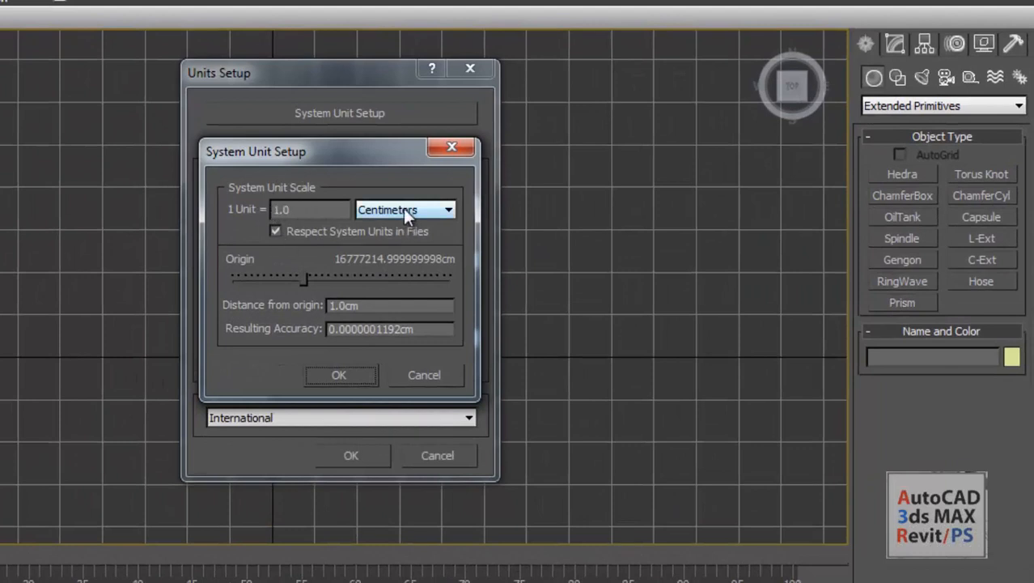
{"action": "left_click", "coordinate": [455, 148]}
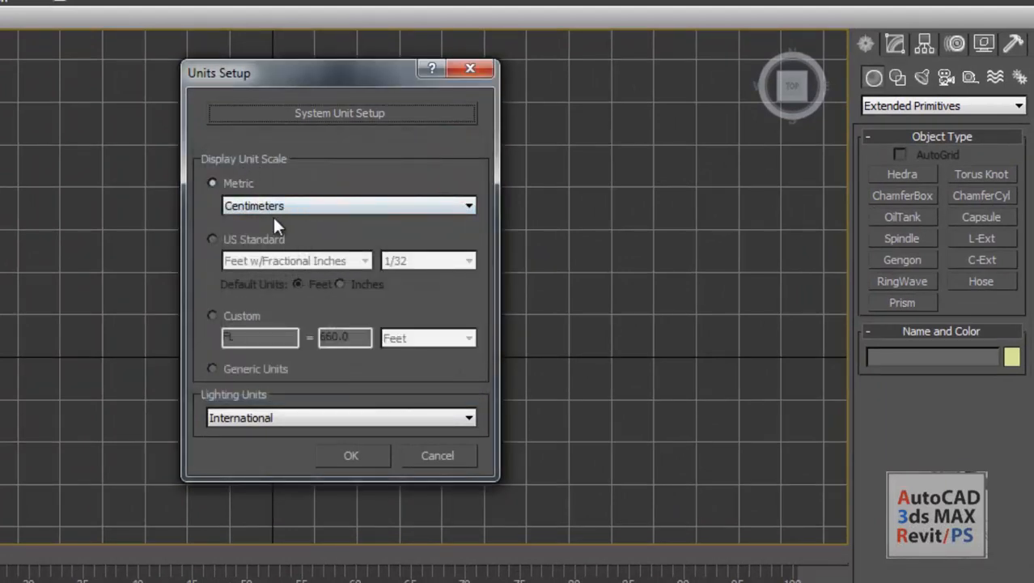
{"action": "left_click", "coordinate": [472, 72]}
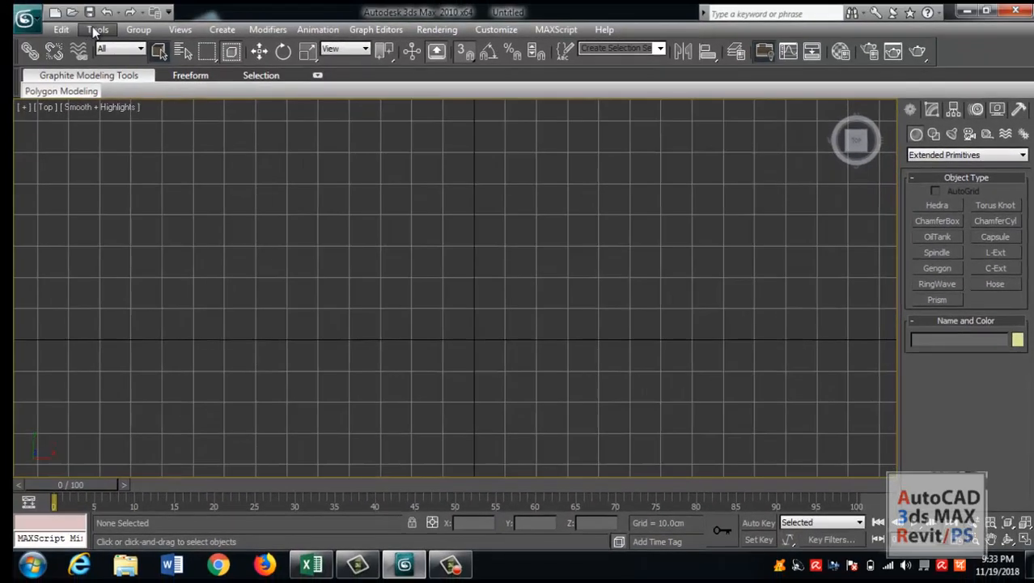
Check the snap options and the home grid spacing in the Grid and Snap Settings.
{"action": "left_click", "coordinate": [5, 4]}
{"action": "mouse_move", "coordinate": [145, 436]}
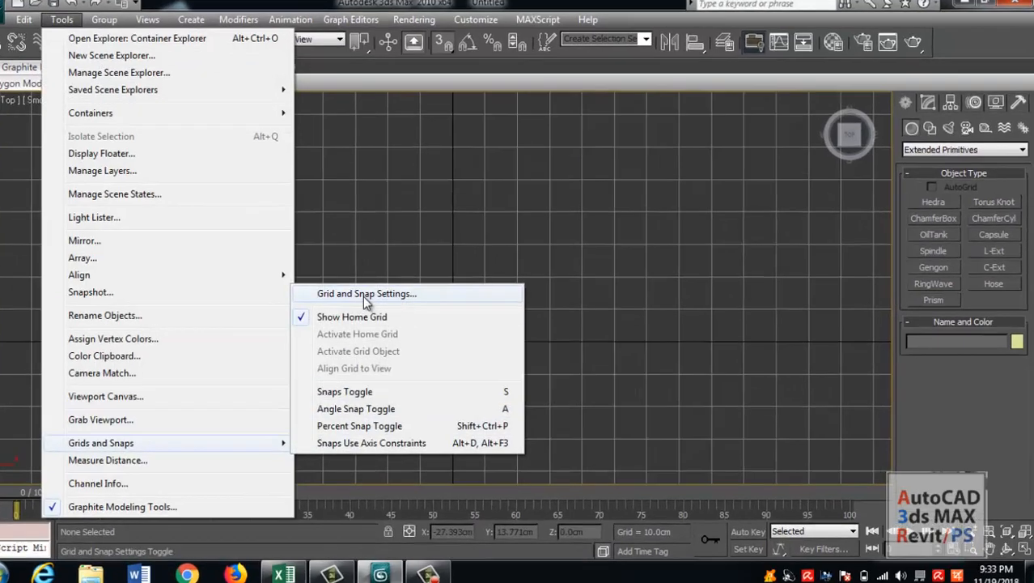
{"action": "left_click", "coordinate": [389, 295]}
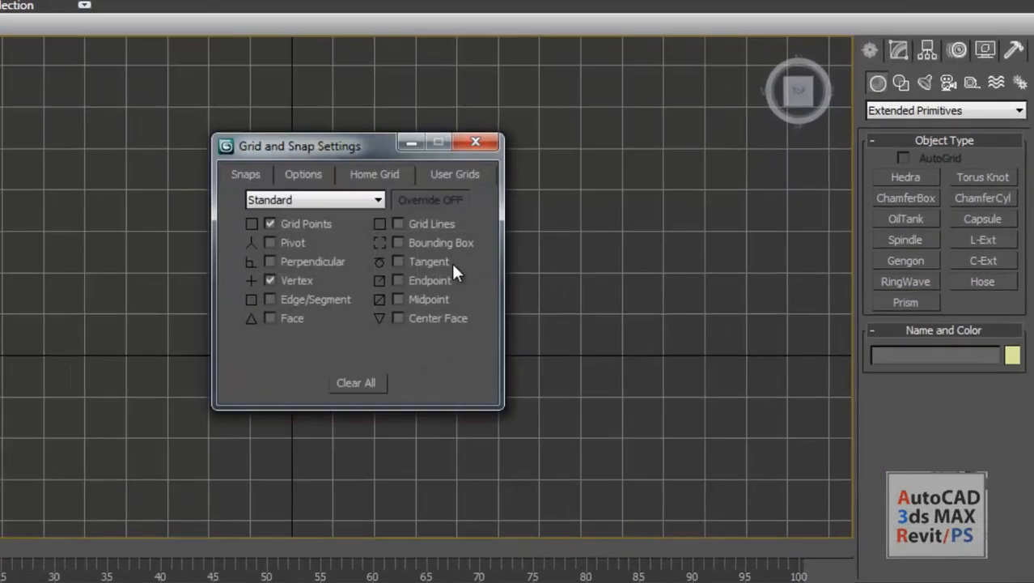
{"action": "left_click", "coordinate": [543, 208]}
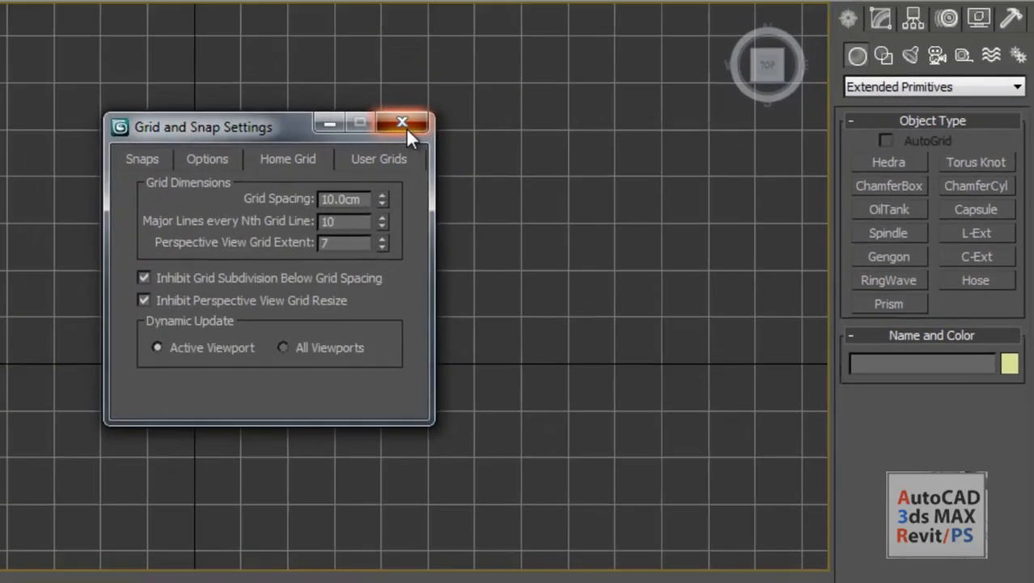
{"action": "left_click", "coordinate": [373, 118]}
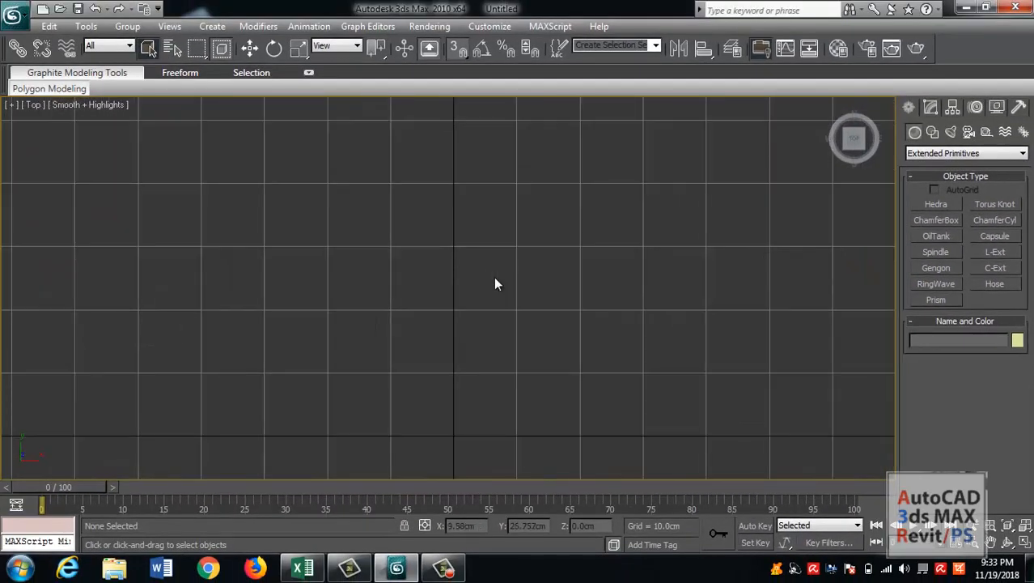
Try a standard box of 10 by 10 cm snapped to one grid square, and return to the Extended Primitives.
{"action": "middle_click_drag", "start_coordinate": [496, 283], "coordinate": [477, 292]}
{"action": "left_click", "coordinate": [963, 153]}
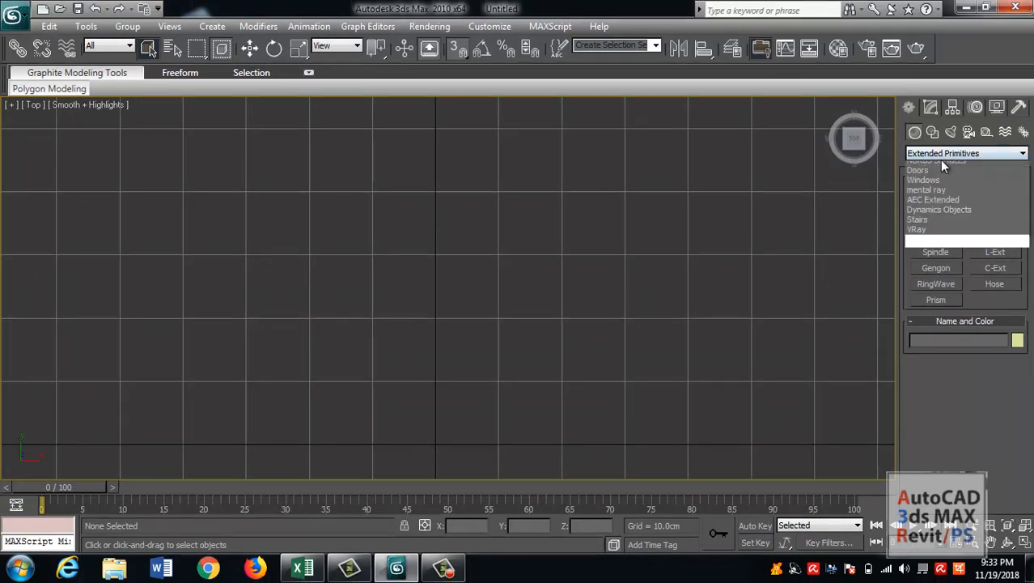
{"action": "left_click", "coordinate": [943, 166]}
{"action": "left_click", "coordinate": [936, 204]}
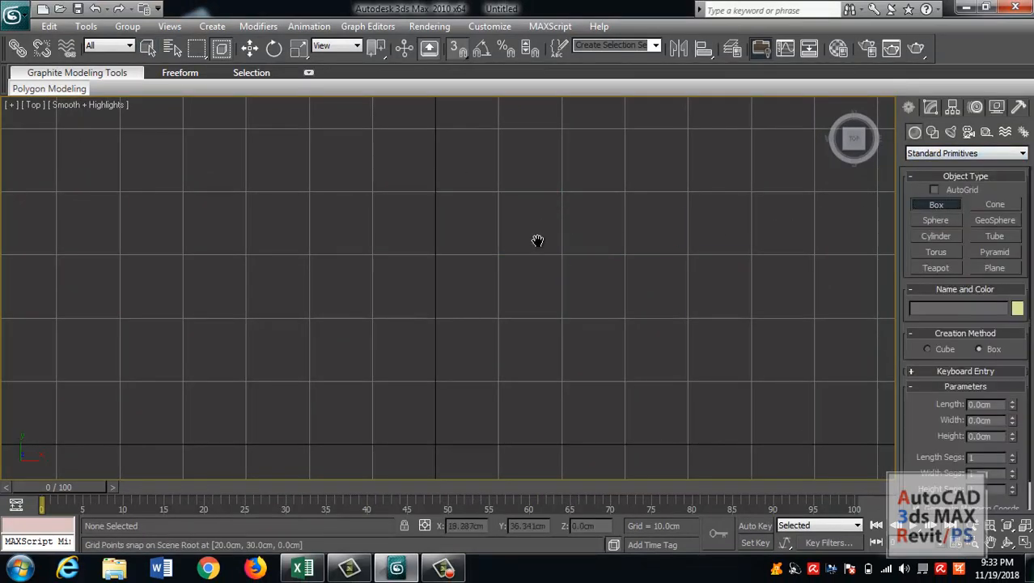
{"action": "middle_click_drag", "start_coordinate": [512, 254], "coordinate": [494, 228]}
{"action": "left_click_drag", "start_coordinate": [479, 228], "coordinate": [543, 295]}
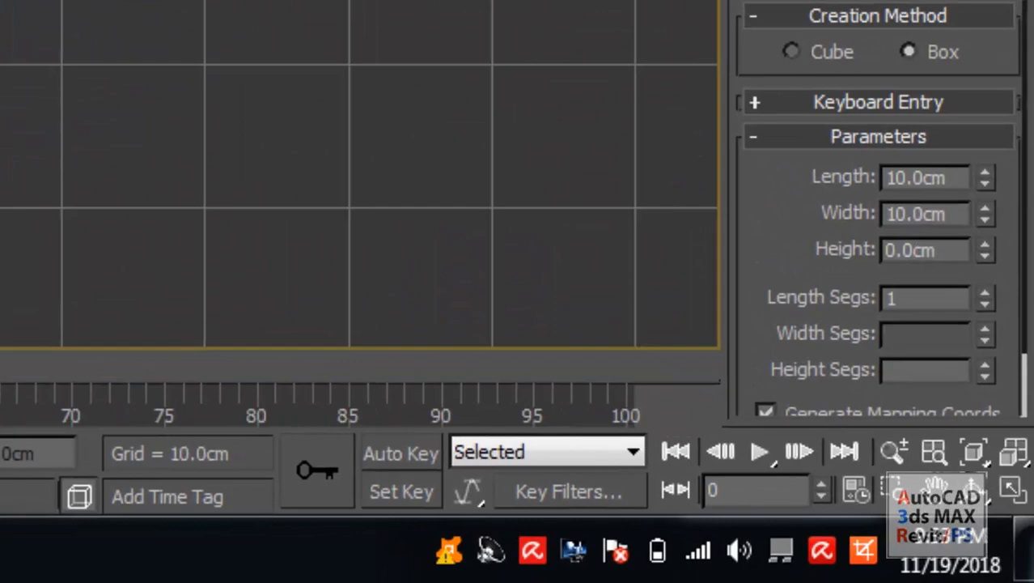
{"action": "right_click", "coordinate": [281, 106]}
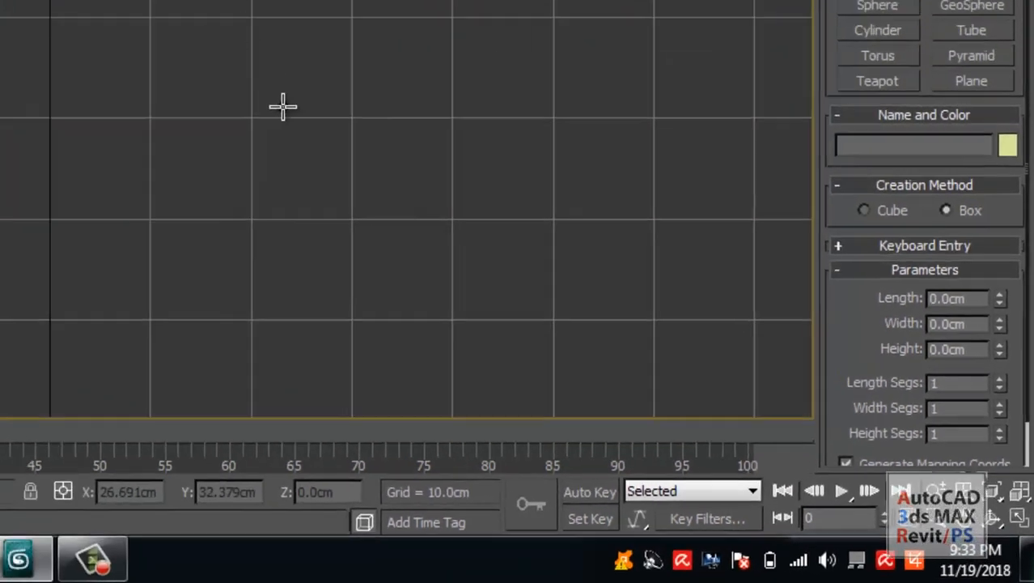
{"action": "scroll", "coordinate": [530, 282], "scroll_direction": "down", "scroll_amount": 5}
{"action": "middle_click_drag", "start_coordinate": [530, 281], "coordinate": [502, 285]}
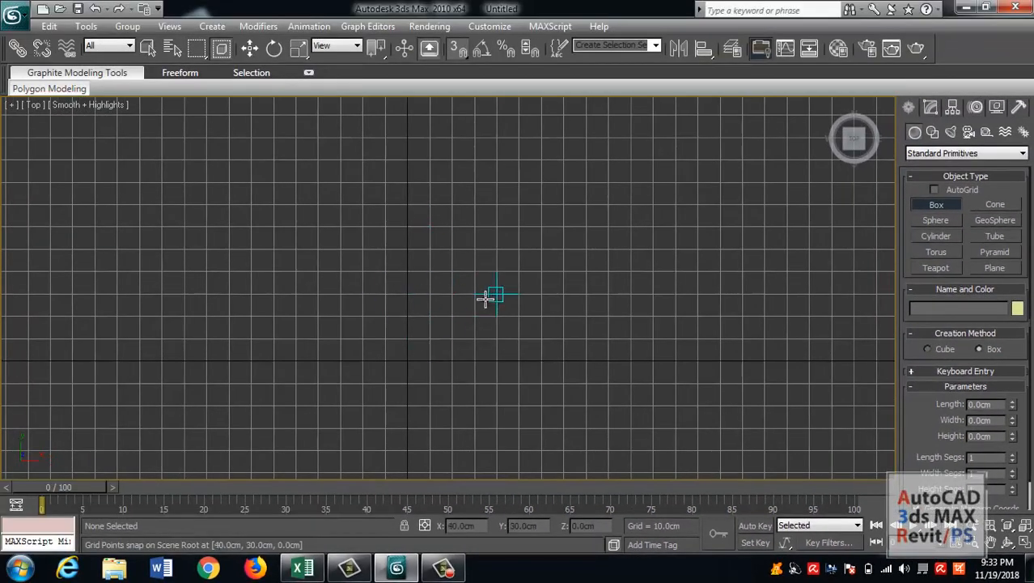
{"action": "middle_click_drag", "start_coordinate": [376, 292], "coordinate": [448, 319]}
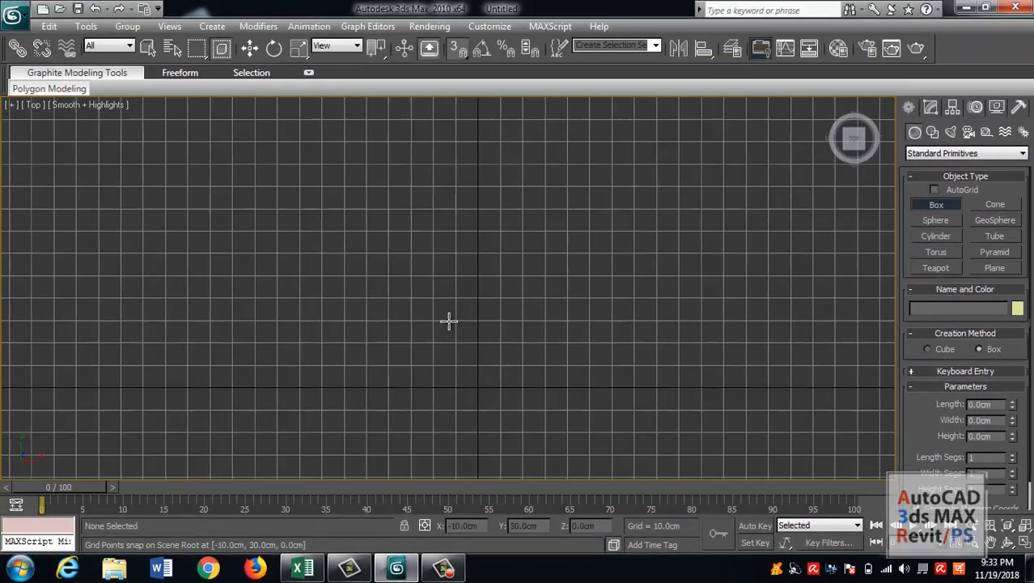
{"action": "left_click", "coordinate": [933, 154]}
{"action": "left_click", "coordinate": [918, 177]}
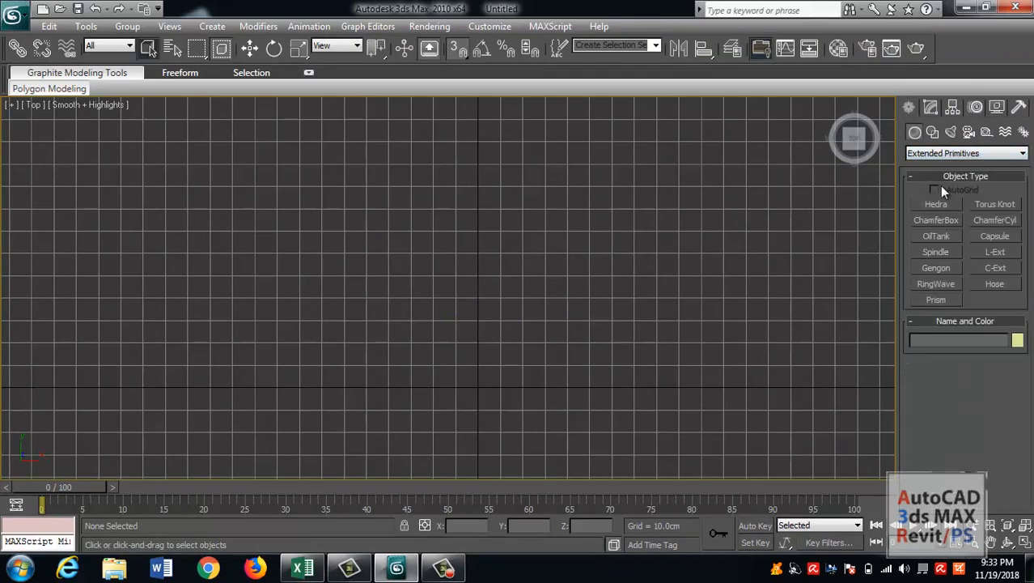
Orbit the viewport into an angled isometric view and restore the Top view.
{"action": "middle_click_drag", "start_coordinate": [661, 275], "coordinate": [513, 266]}
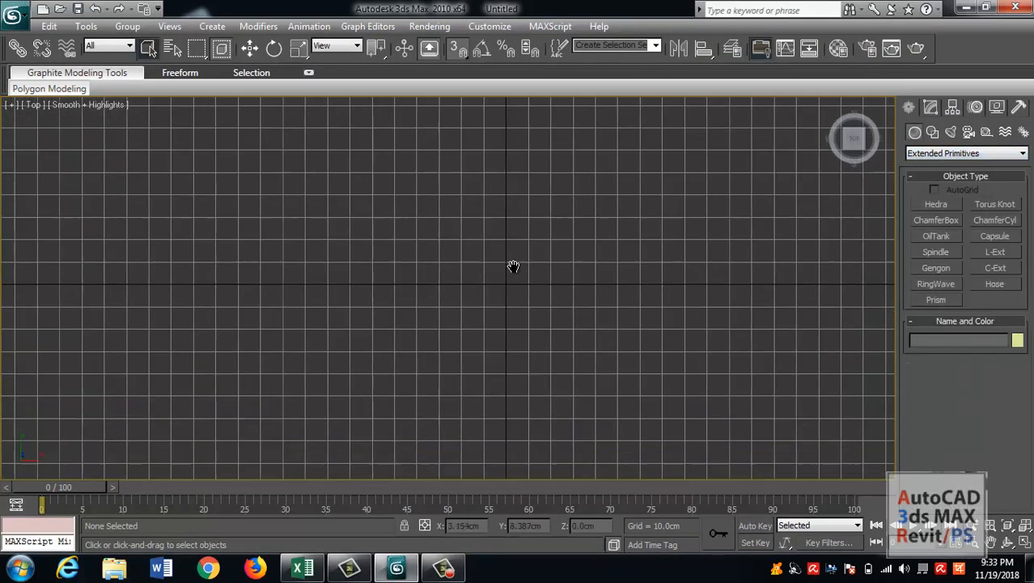
{"action": "left_click", "coordinate": [1015, 540]}
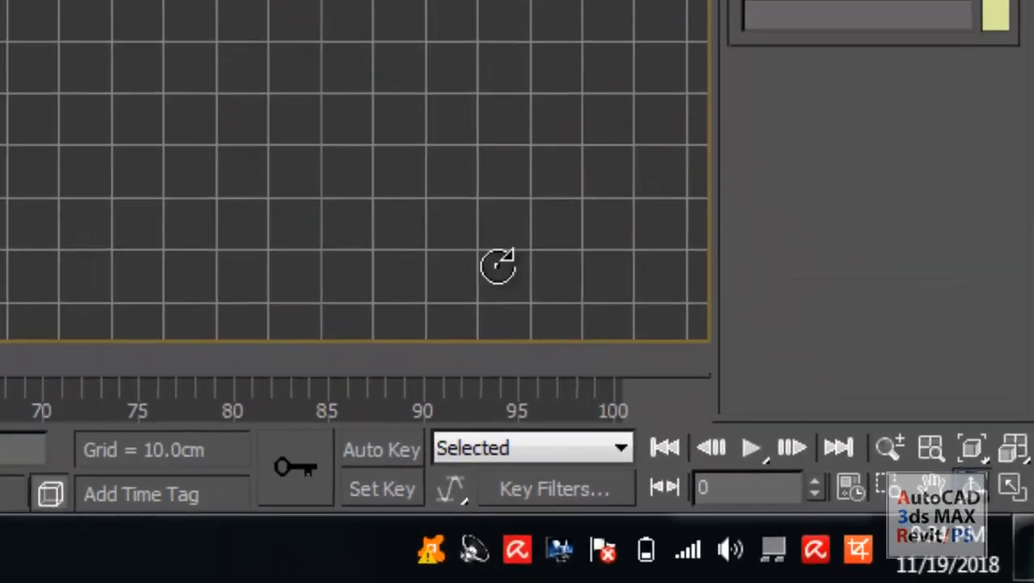
{"action": "left_click_drag", "start_coordinate": [308, 309], "coordinate": [374, 236]}
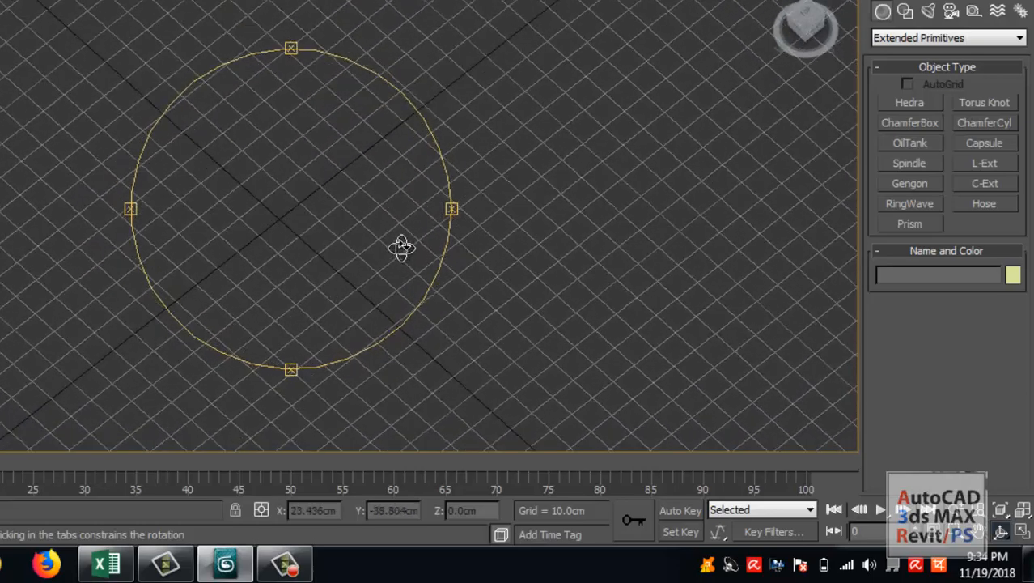
{"action": "mouse_move", "coordinate": [324, 239]}
{"action": "middle_mouse_down"}
{"action": "mouse_move", "coordinate": [371, 240]}
{"action": "mouse_move", "coordinate": [270, 229]}
{"action": "mouse_move", "coordinate": [285, 232]}
{"action": "middle_mouse_up"}
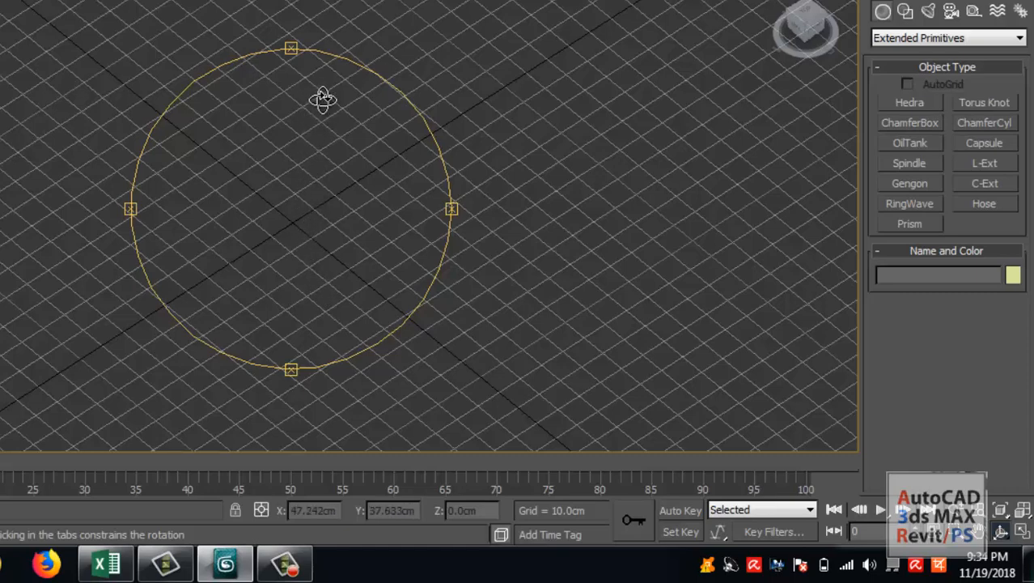
{"action": "key", "text": "v"}
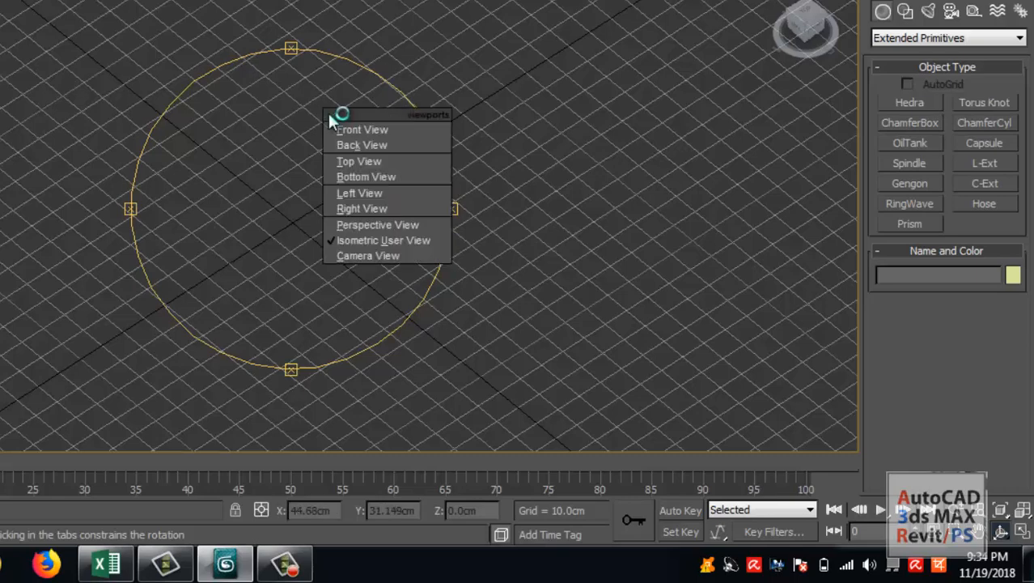
{"action": "left_click", "coordinate": [358, 162]}
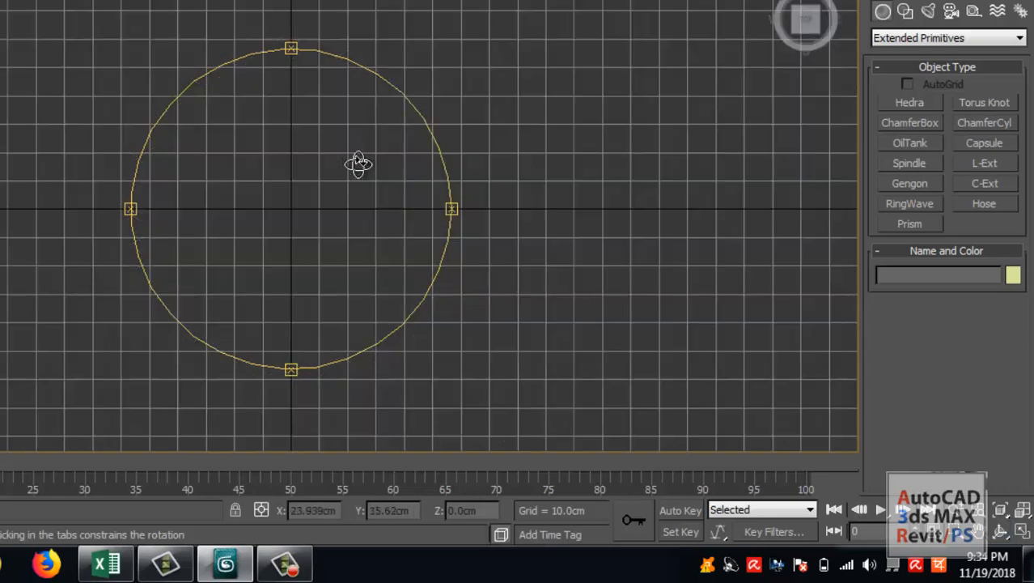
Create a chamfer box about 98.5 cm long, 166.9 cm wide and 62.3 cm high with a fillet of about 12.2 cm near the grid origin.
{"action": "left_click", "coordinate": [1001, 531]}
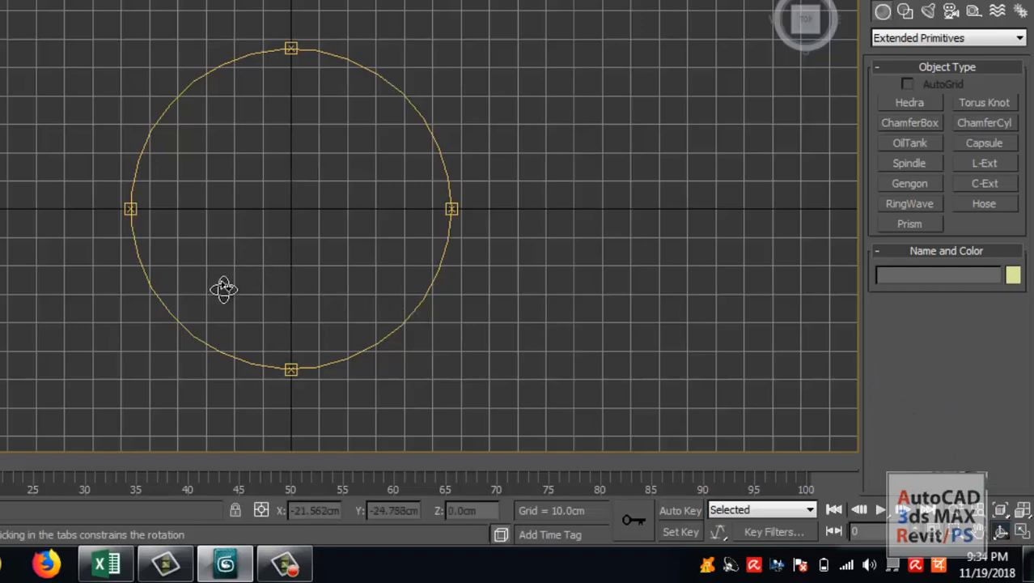
{"action": "left_click_drag", "start_coordinate": [215, 301], "coordinate": [298, 210]}
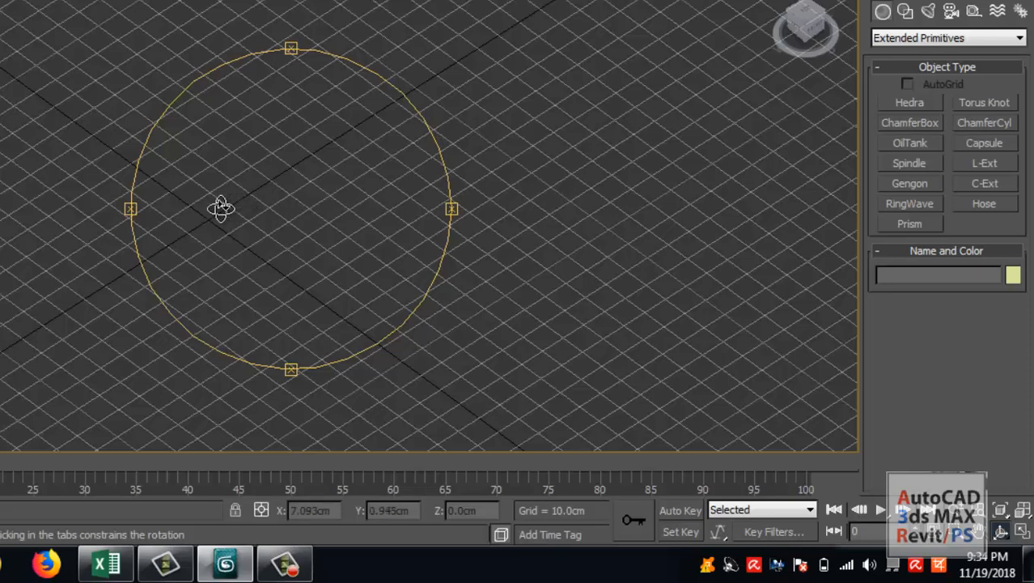
{"action": "middle_click_drag", "start_coordinate": [221, 208], "coordinate": [321, 211]}
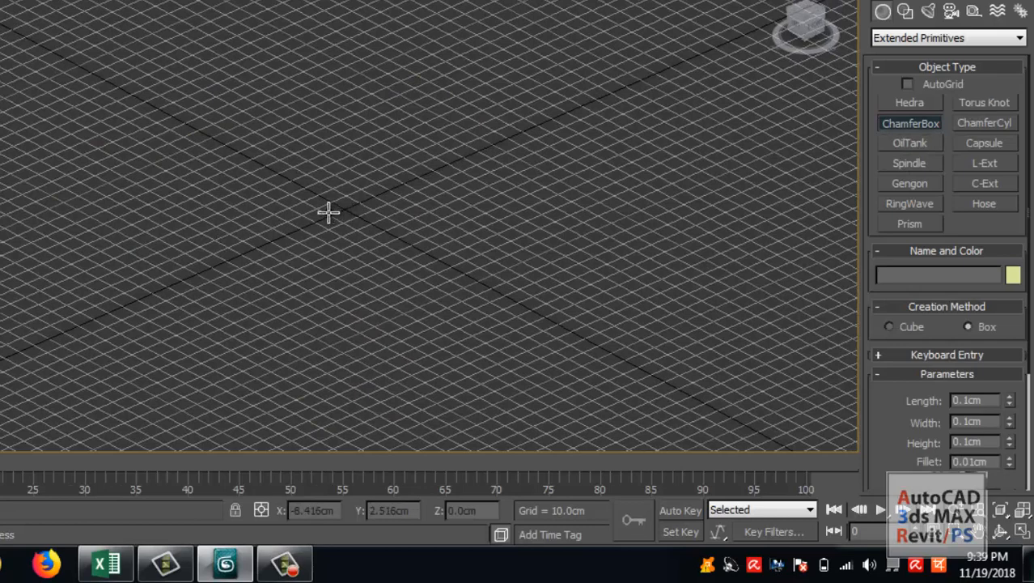
{"action": "middle_click_drag", "start_coordinate": [328, 210], "coordinate": [315, 222]}
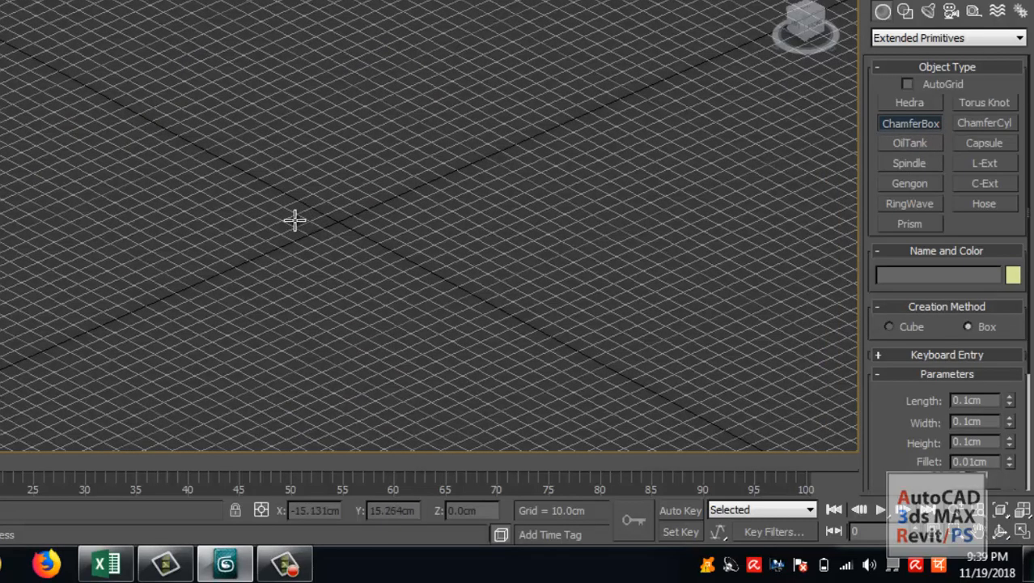
{"action": "scroll", "coordinate": [182, 288], "scroll_direction": "up", "scroll_amount": 2}
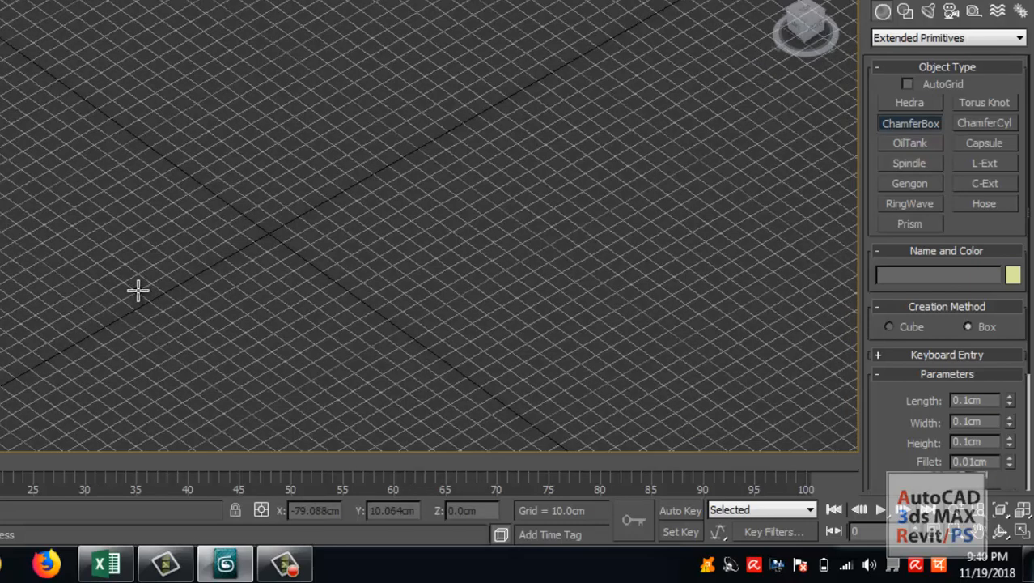
{"action": "left_click_drag", "start_coordinate": [139, 290], "coordinate": [514, 241]}
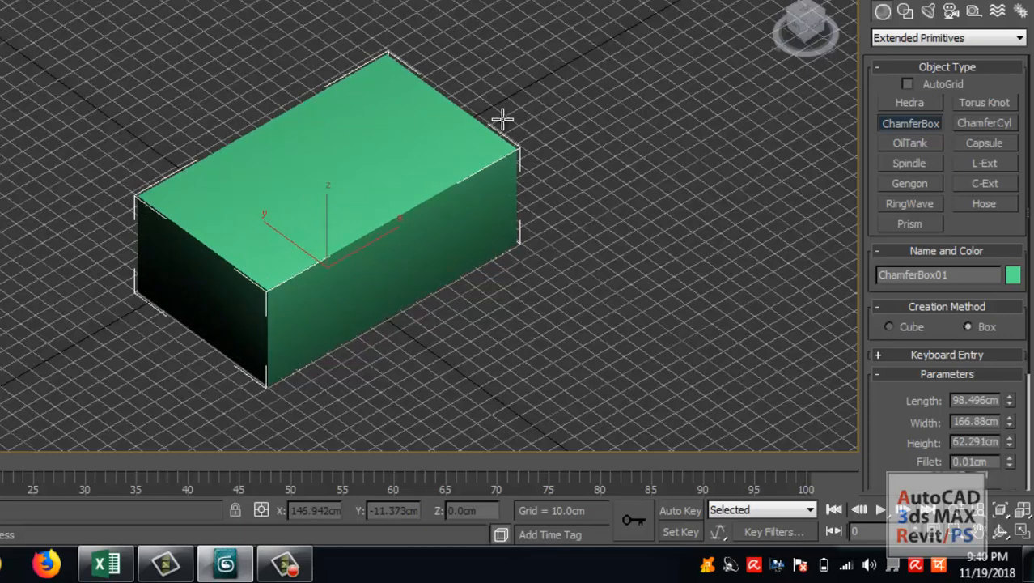
{"action": "left_click", "coordinate": [503, 119]}
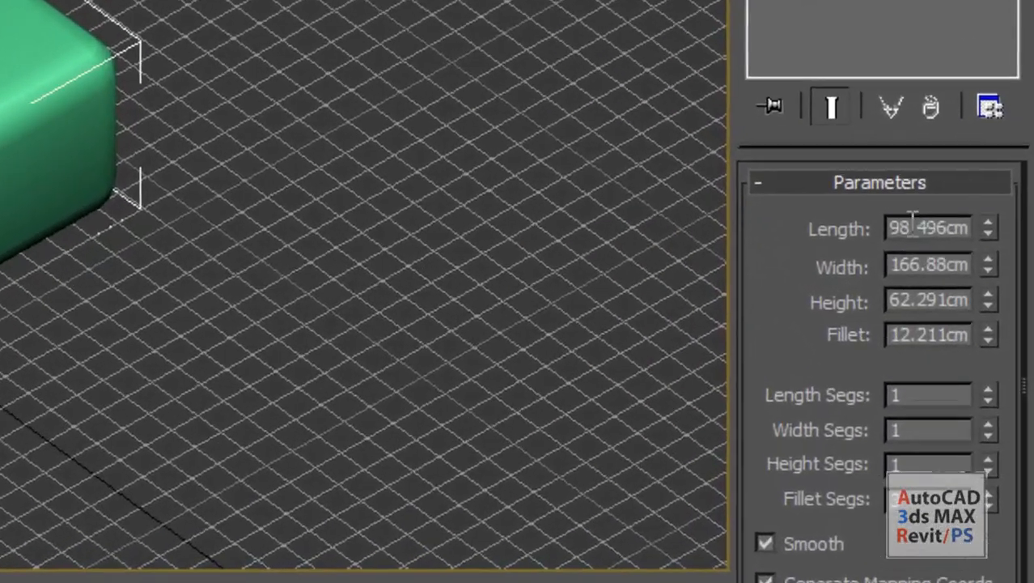
Set the chamfer box's length to 100 cm, its width to 150 cm and its height to 40 cm.
{"action": "double_click", "coordinate": [957, 257]}
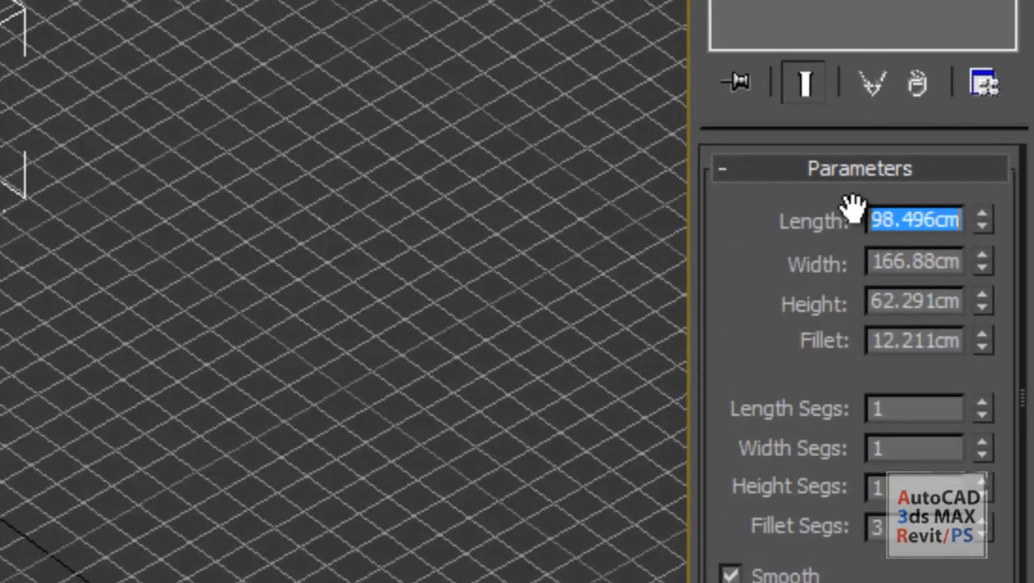
{"action": "type", "text": "100.0cm"}
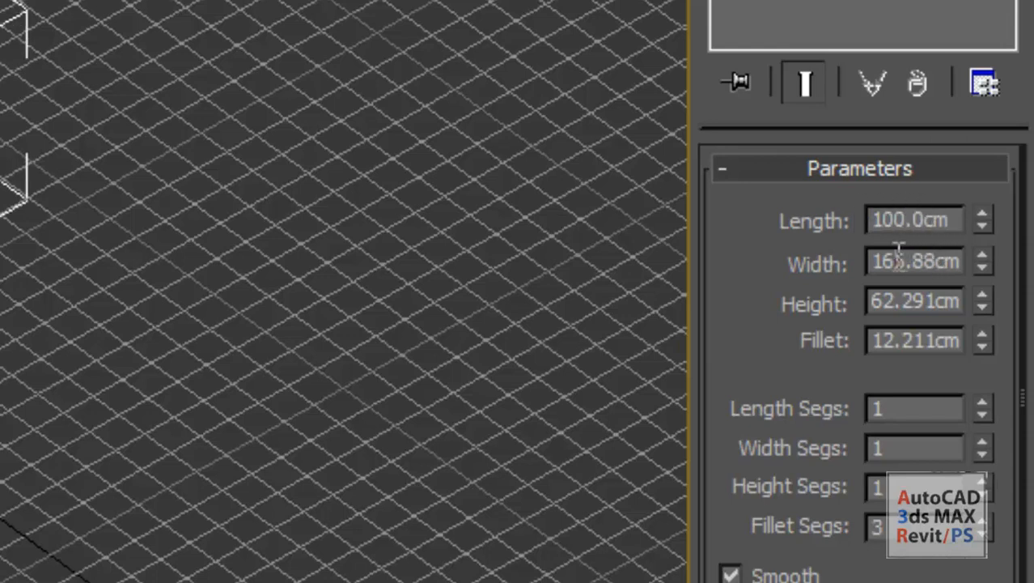
{"action": "double_click", "coordinate": [894, 258]}
{"action": "type", "text": "150"}
{"action": "key", "text": "Return"}
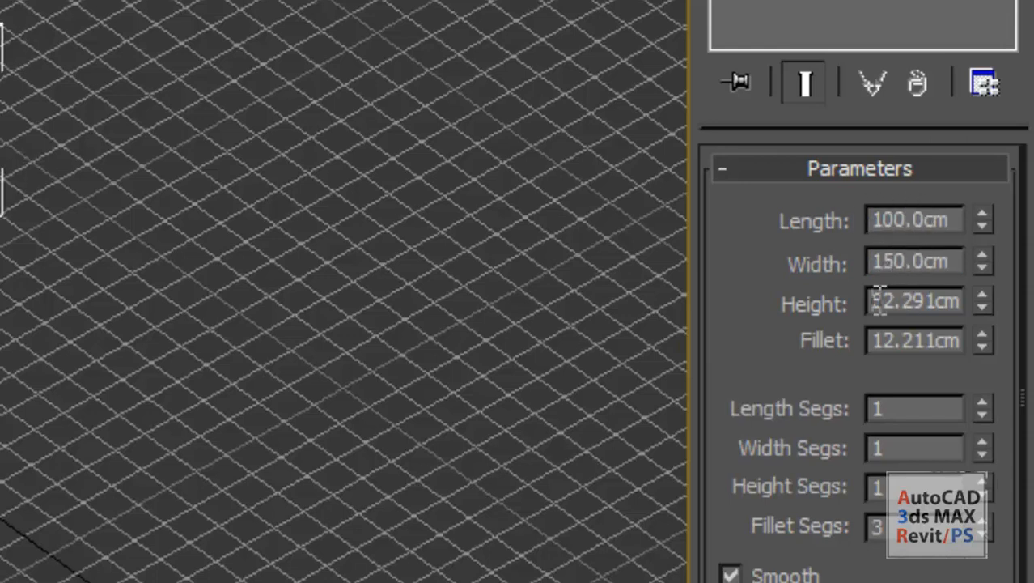
{"action": "double_click", "coordinate": [884, 300]}
{"action": "type", "text": "40"}
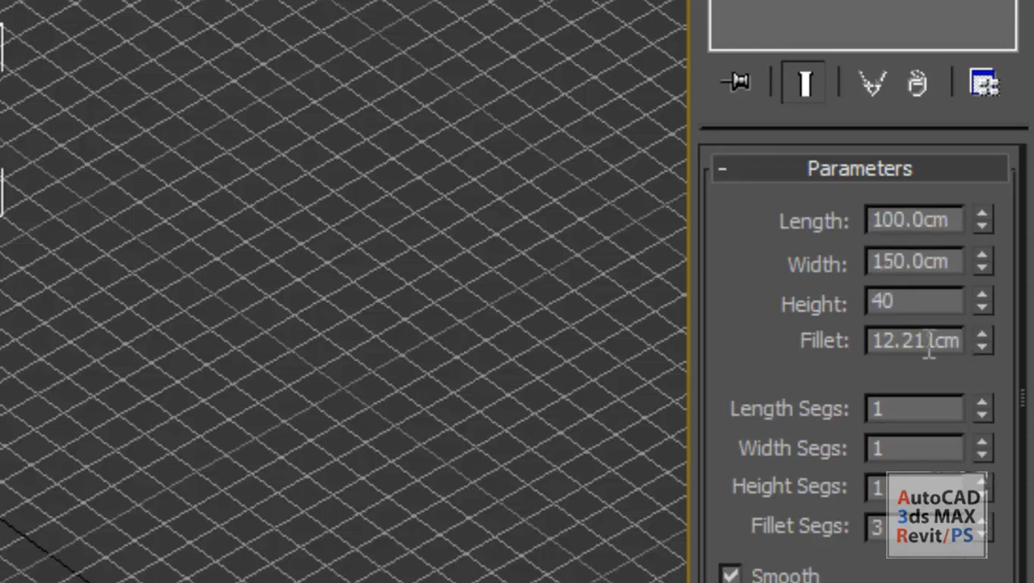
Set the chamfer box's fillet to 5 cm.
{"action": "double_click", "coordinate": [925, 341]}
{"action": "type", "text": "5"}
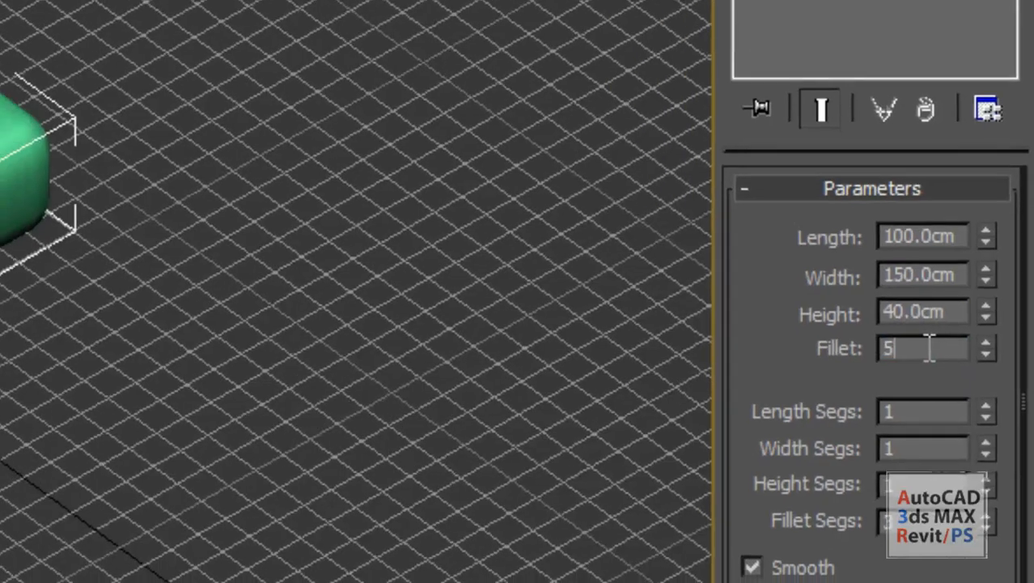
{"action": "key", "text": "Return"}
{"action": "scroll", "coordinate": [429, 332], "scroll_direction": "up", "scroll_amount": 2}
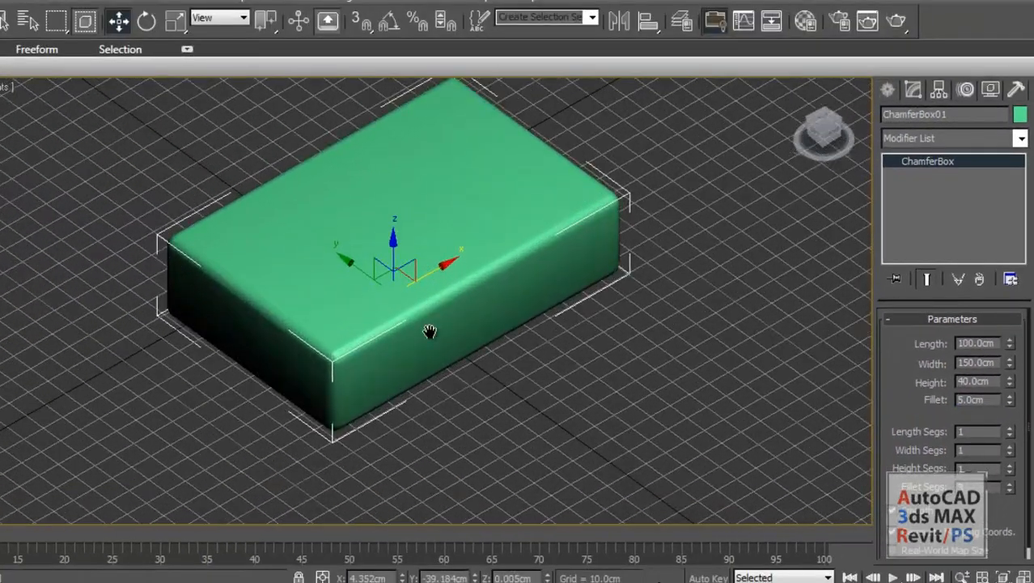
{"action": "middle_click_drag", "start_coordinate": [429, 332], "coordinate": [429, 392]}
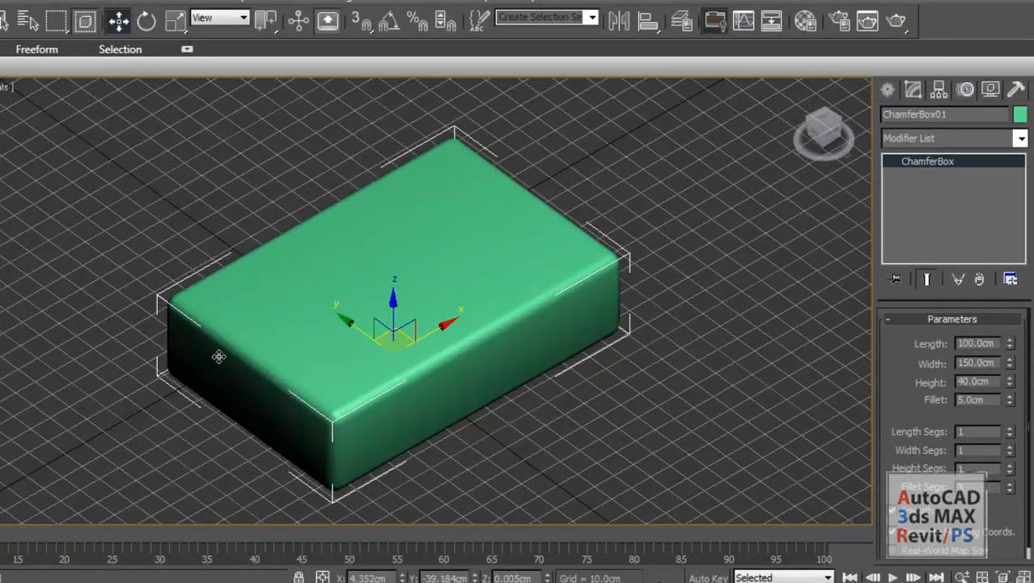
{"action": "middle_click_drag", "start_coordinate": [410, 249], "coordinate": [343, 302]}
Create a chamfer cylinder beside the chamfer box, about 37.5 cm in radius and 99 cm high with a fillet of about 8.1 cm.
{"action": "left_click", "coordinate": [888, 90]}
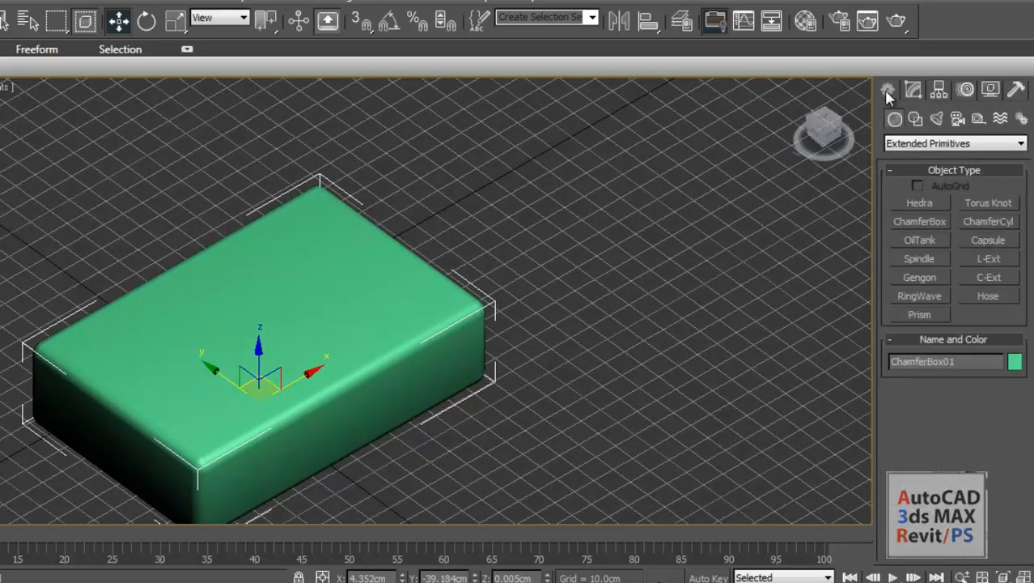
{"action": "left_click", "coordinate": [992, 227]}
{"action": "middle_click_drag", "start_coordinate": [550, 340], "coordinate": [442, 421]}
{"action": "middle_click_drag", "start_coordinate": [529, 296], "coordinate": [398, 370]}
{"action": "middle_click_drag", "start_coordinate": [544, 345], "coordinate": [510, 384]}
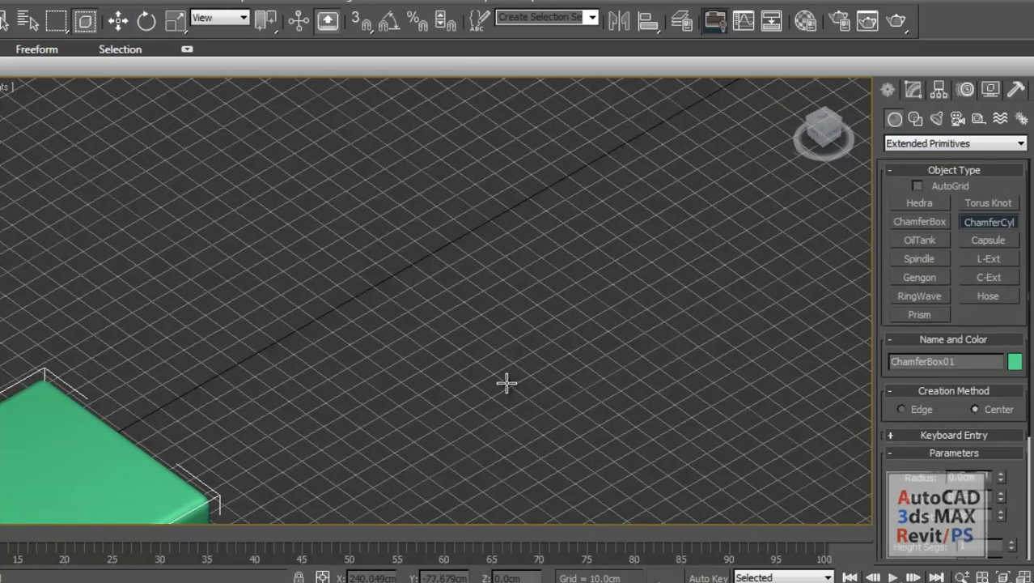
{"action": "middle_click_drag", "start_coordinate": [430, 319], "coordinate": [341, 306]}
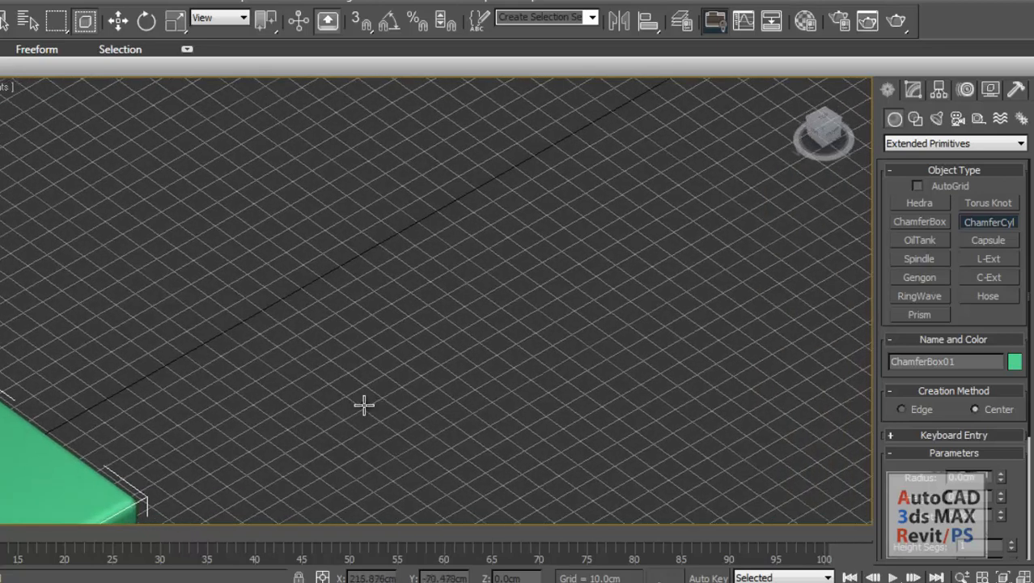
{"action": "left_click_drag", "start_coordinate": [368, 400], "coordinate": [439, 353]}
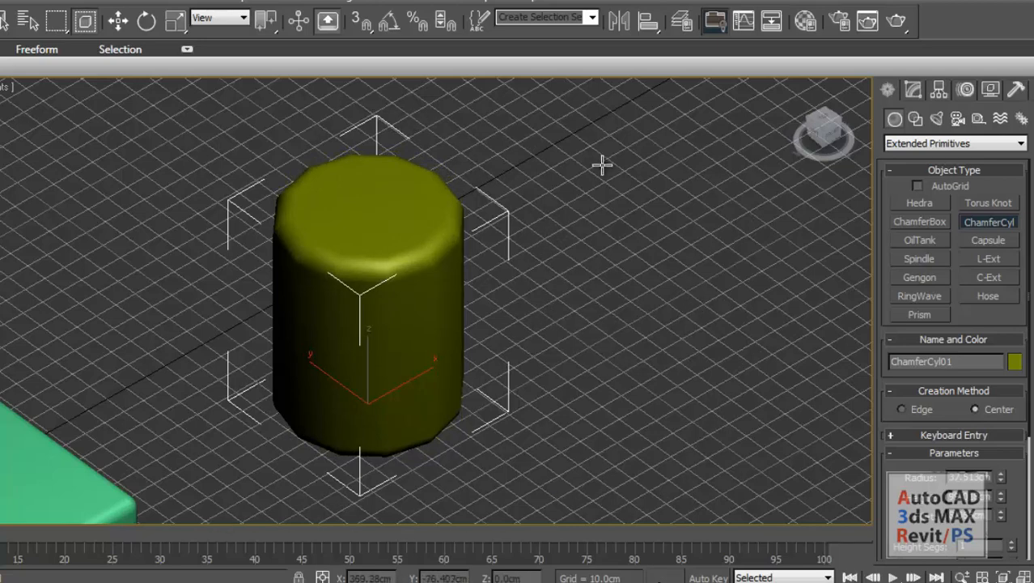
Set the chamfer cylinder's radius to 40 cm, its height to 100 cm and its fillet to 10 cm.
{"action": "left_click", "coordinate": [910, 92]}
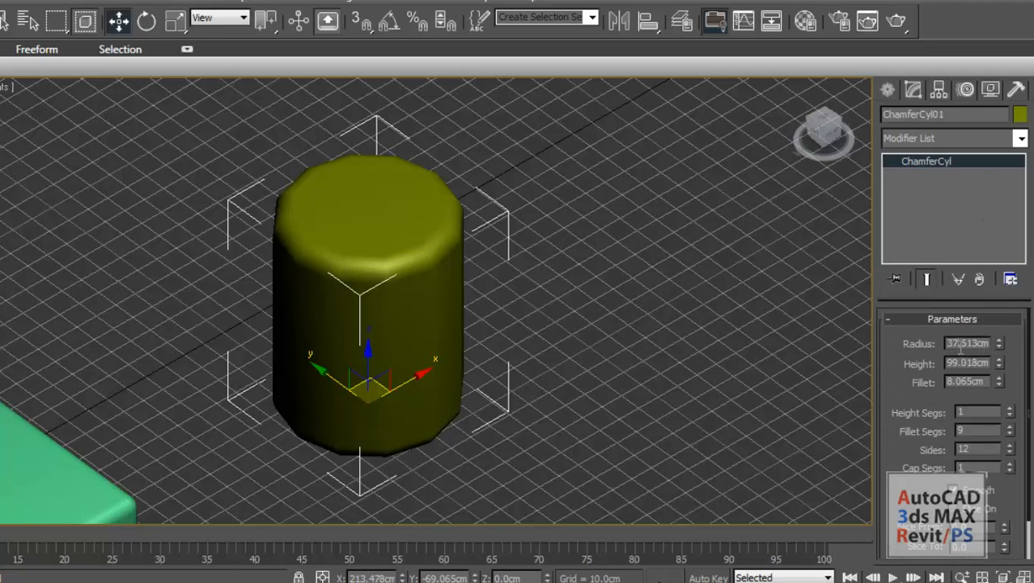
{"action": "double_click", "coordinate": [961, 344]}
{"action": "type", "text": "40.0cm"}
{"action": "double_click", "coordinate": [968, 363]}
{"action": "type", "text": "000"}
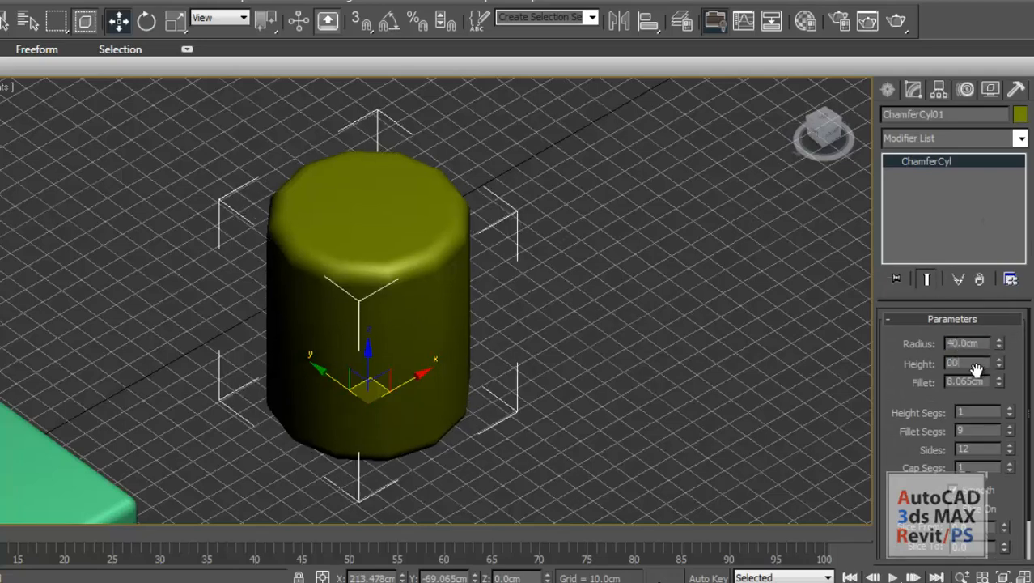
{"action": "type", "text": "1"}
{"action": "double_click", "coordinate": [970, 382]}
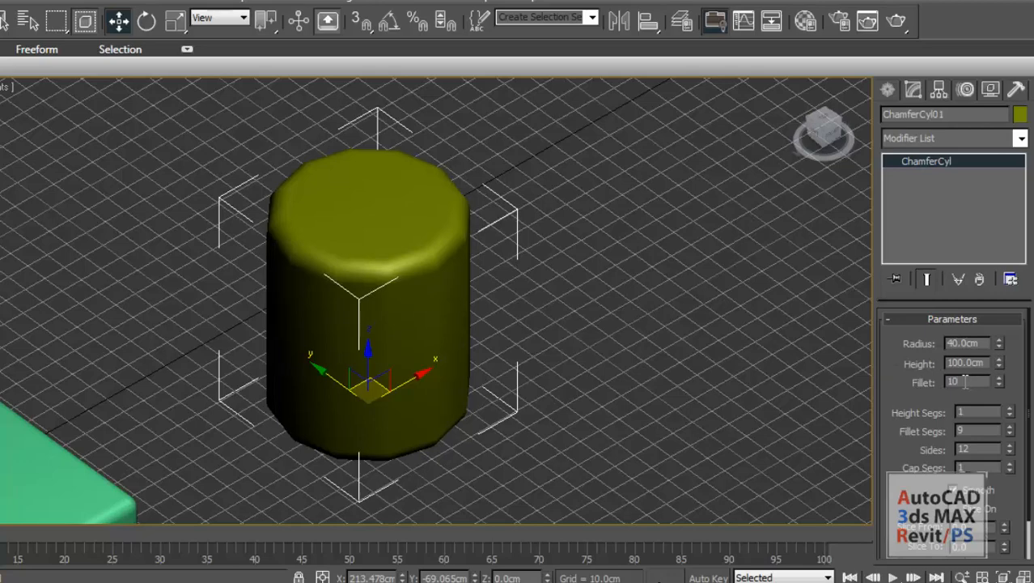
{"action": "key", "text": "Return"}
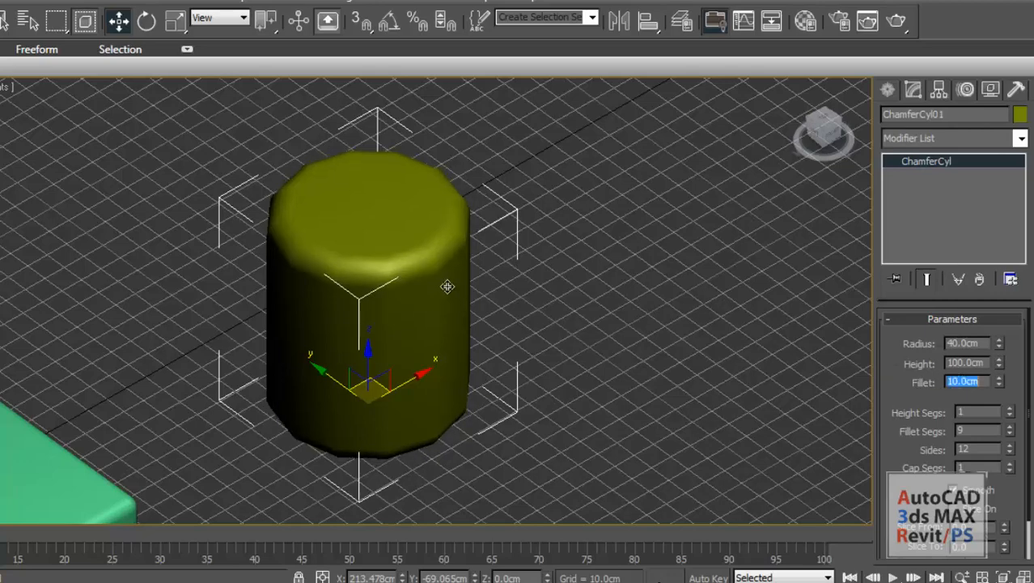
{"action": "middle_click_drag", "start_coordinate": [441, 273], "coordinate": [463, 279]}
{"action": "middle_click_drag", "start_coordinate": [425, 372], "coordinate": [494, 271]}
{"action": "middle_click_drag", "start_coordinate": [401, 234], "coordinate": [405, 258]}
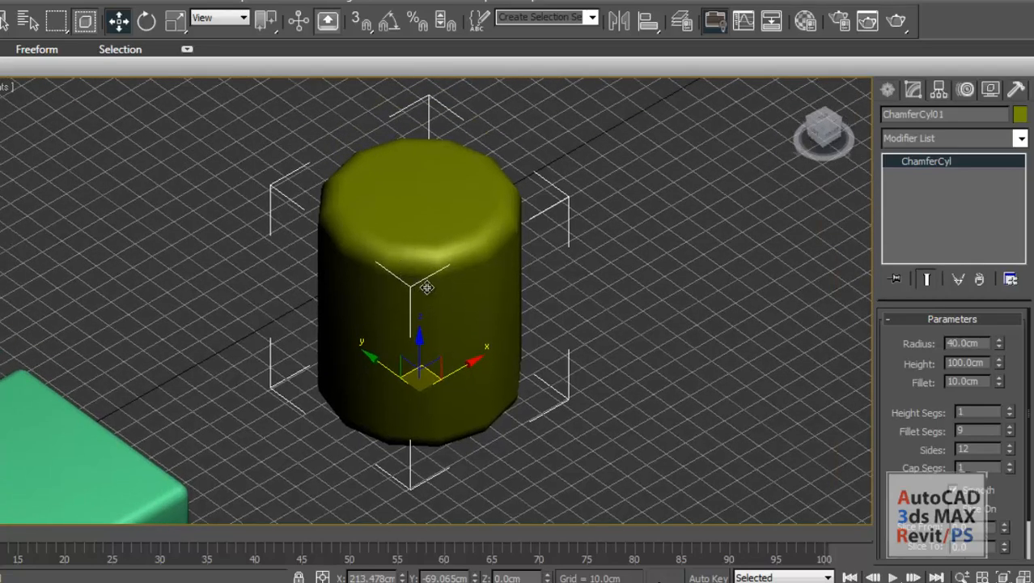
Raise the chamfer cylinder's number of sides to 31 while in wireframe display, and restore the shaded display.
{"action": "key", "text": "F3"}
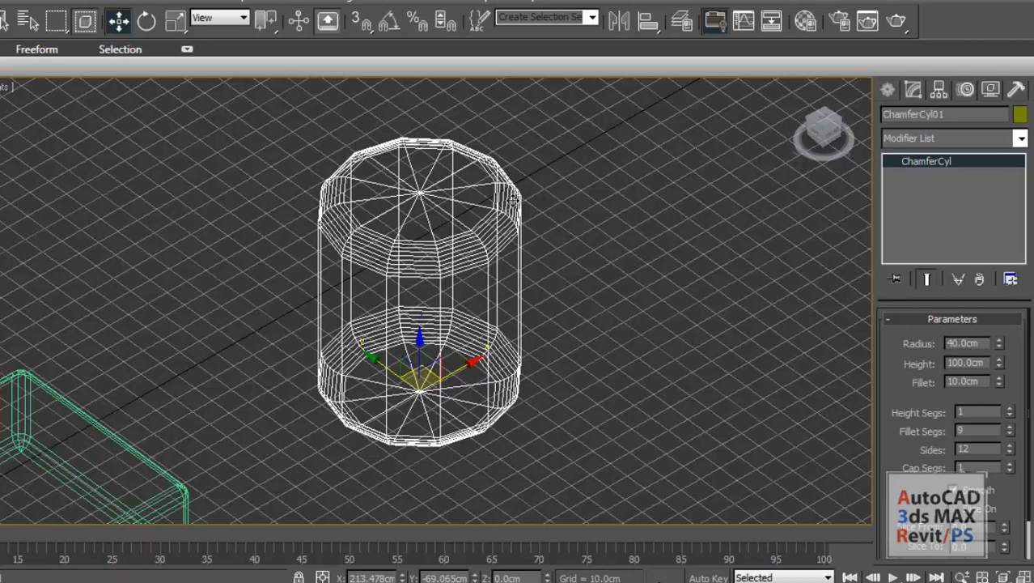
{"action": "key", "text": "F3"}
{"action": "key", "text": "F3"}
{"action": "left_click", "coordinate": [1012, 448]}
{"action": "left_click_drag", "start_coordinate": [1010, 435], "coordinate": [992, 315]}
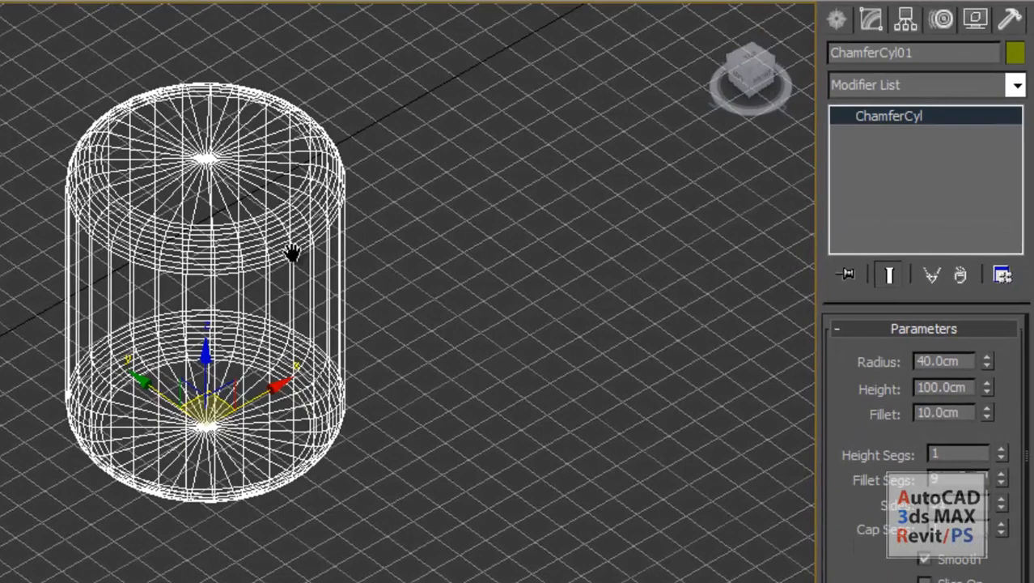
{"action": "middle_click_drag", "start_coordinate": [292, 252], "coordinate": [316, 310]}
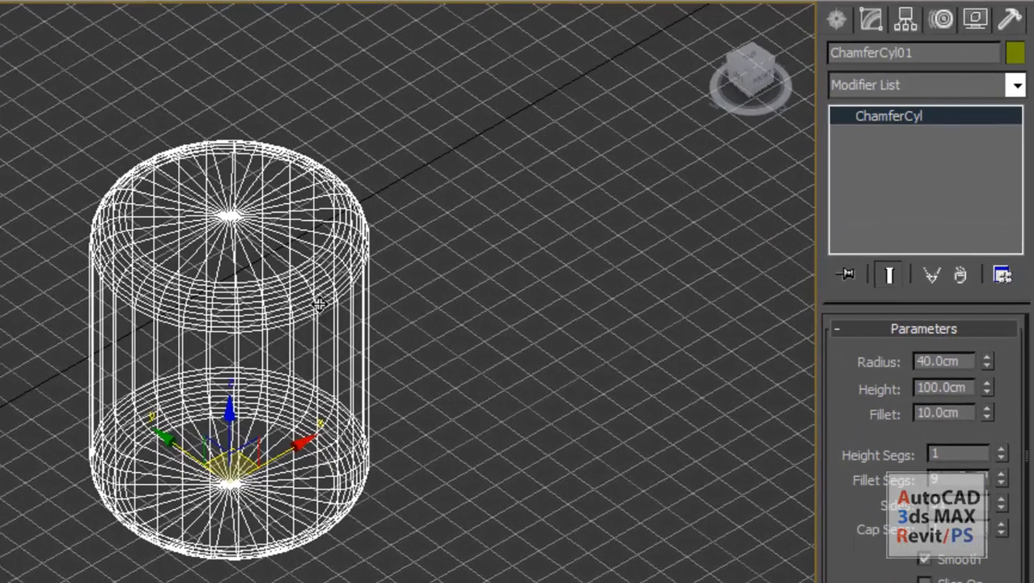
{"action": "key", "text": "F3"}
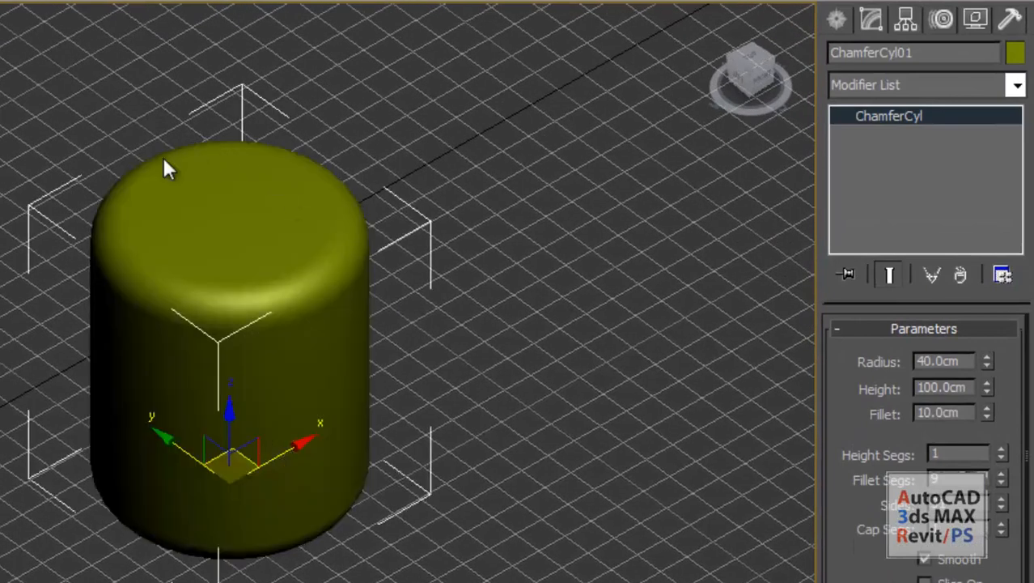
Turn on the edged faces display over the shaded chamfer cylinder.
{"action": "middle_click_drag", "start_coordinate": [225, 383], "coordinate": [325, 240]}
{"action": "scroll", "coordinate": [136, 158], "scroll_direction": "down", "scroll_amount": 3}
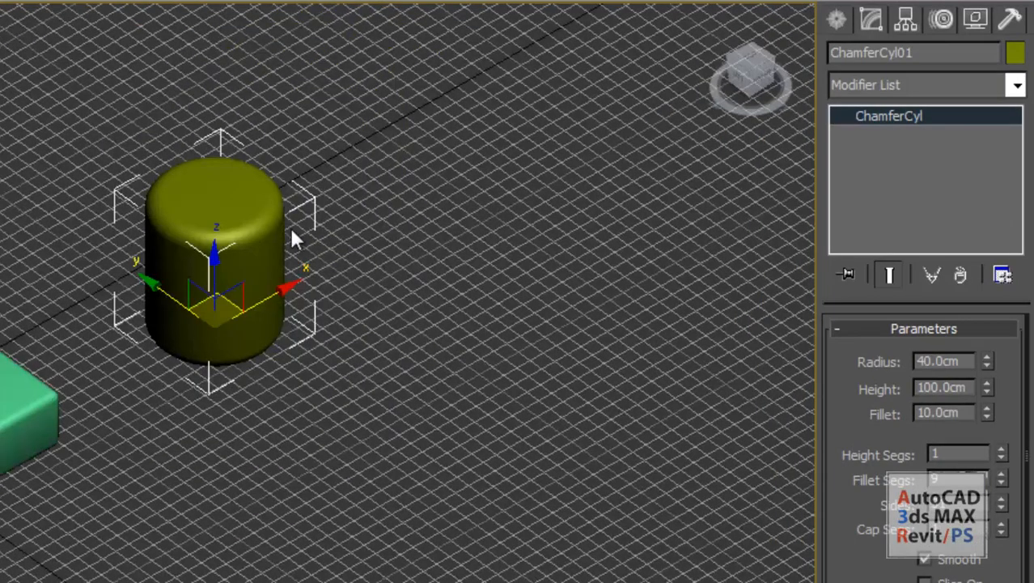
{"action": "scroll", "coordinate": [280, 235], "scroll_direction": "up", "scroll_amount": 5}
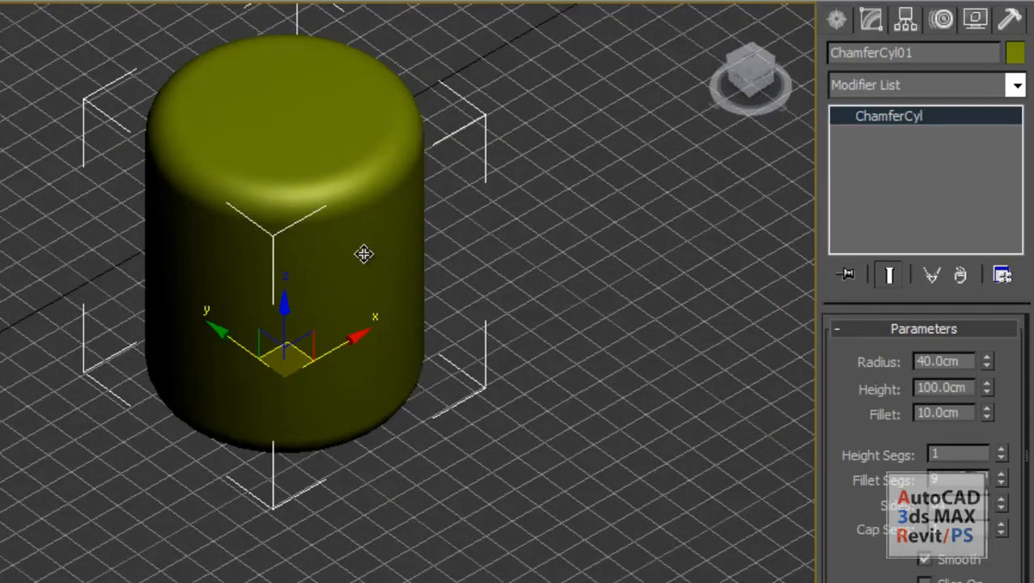
{"action": "key", "text": "F4"}
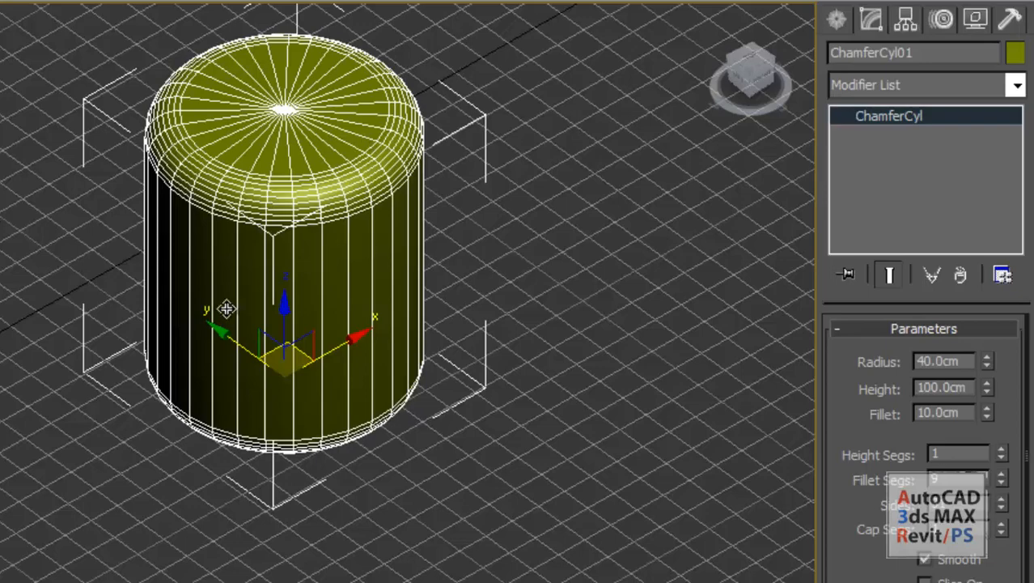
{"action": "middle_click_drag", "start_coordinate": [267, 275], "coordinate": [162, 210]}
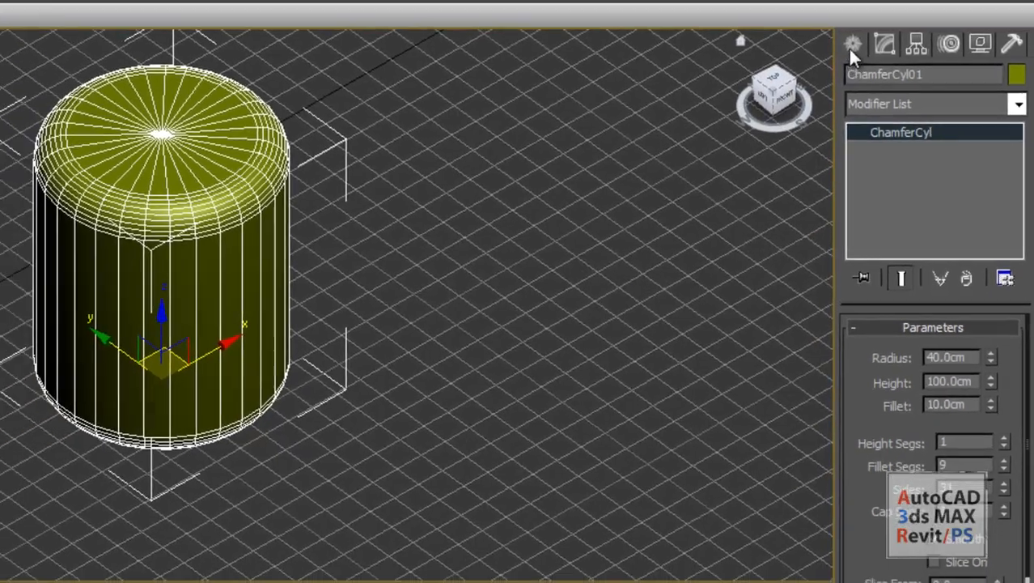
Create an oil tank beside the chamfer cylinder, about 29.6 cm in radius and 100.5 cm high with a cap height of about 13.7 cm.
{"action": "left_click", "coordinate": [852, 45]}
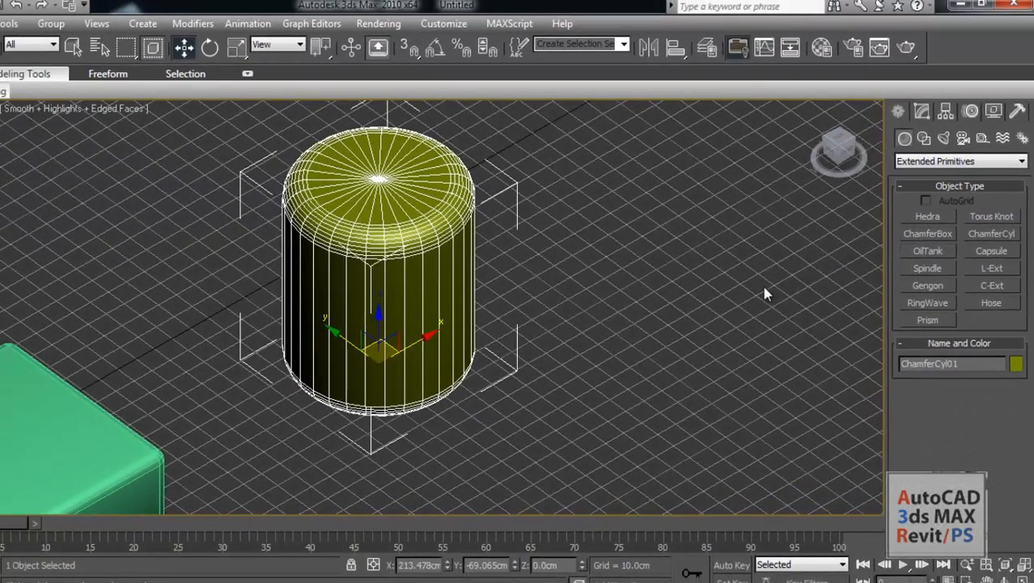
{"action": "middle_click_drag", "start_coordinate": [766, 295], "coordinate": [656, 299]}
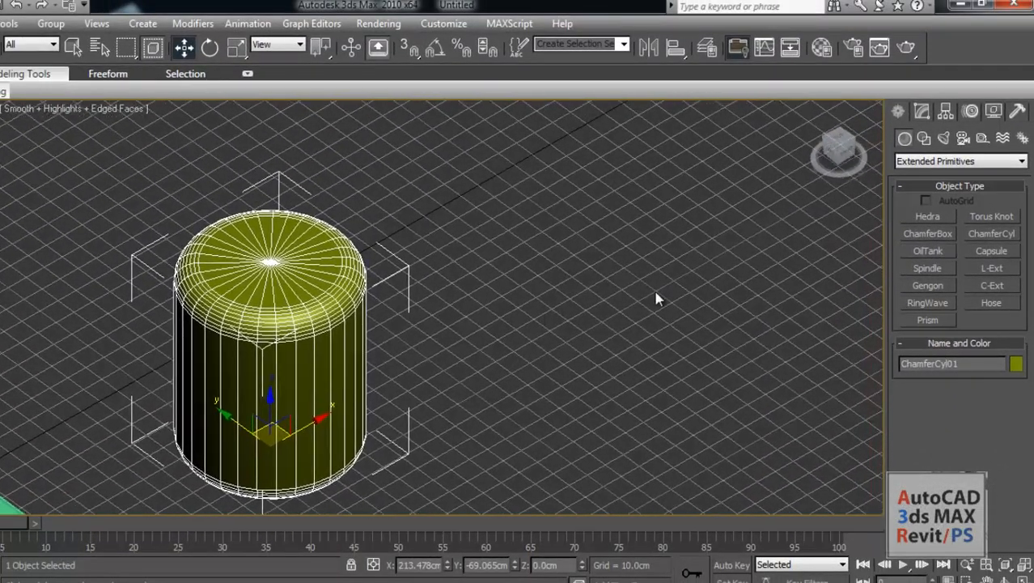
{"action": "left_click", "coordinate": [929, 251]}
{"action": "middle_click_drag", "start_coordinate": [669, 263], "coordinate": [518, 235]}
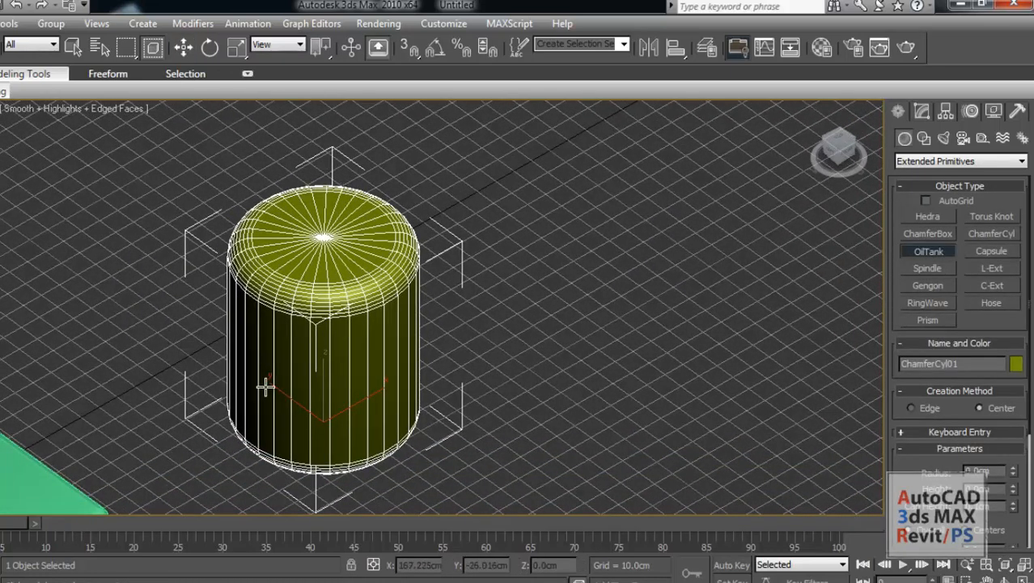
{"action": "middle_click_drag", "start_coordinate": [348, 238], "coordinate": [306, 270]}
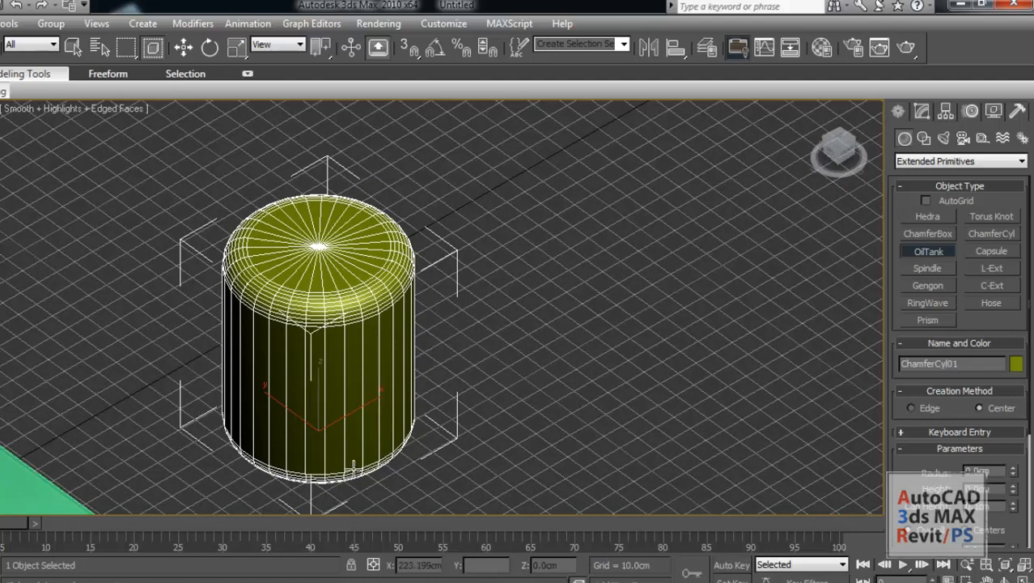
{"action": "middle_click_drag", "start_coordinate": [399, 322], "coordinate": [332, 355]}
{"action": "middle_click_drag", "start_coordinate": [496, 335], "coordinate": [409, 348]}
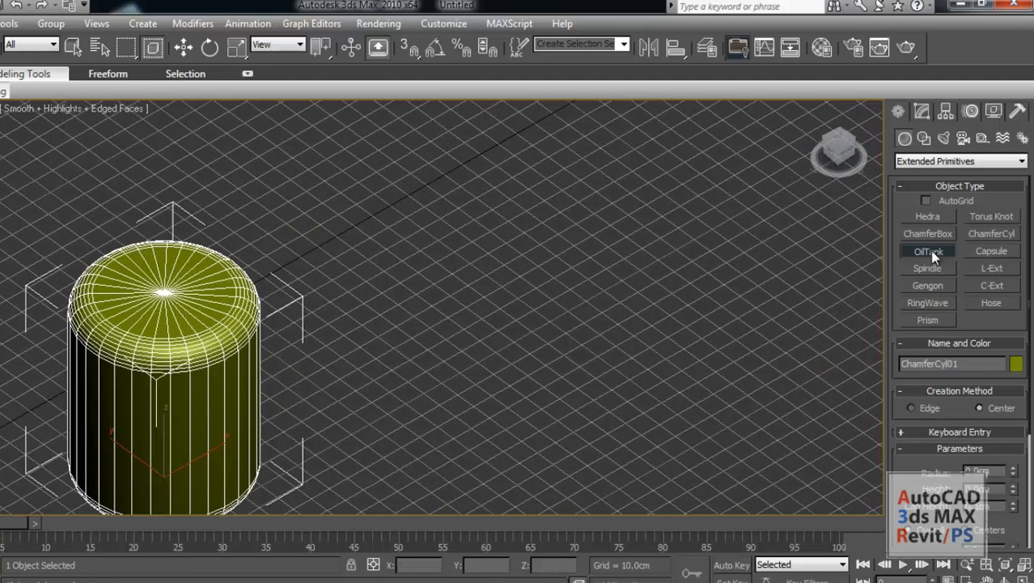
{"action": "left_click", "coordinate": [931, 252]}
{"action": "middle_click_drag", "start_coordinate": [579, 273], "coordinate": [474, 351]}
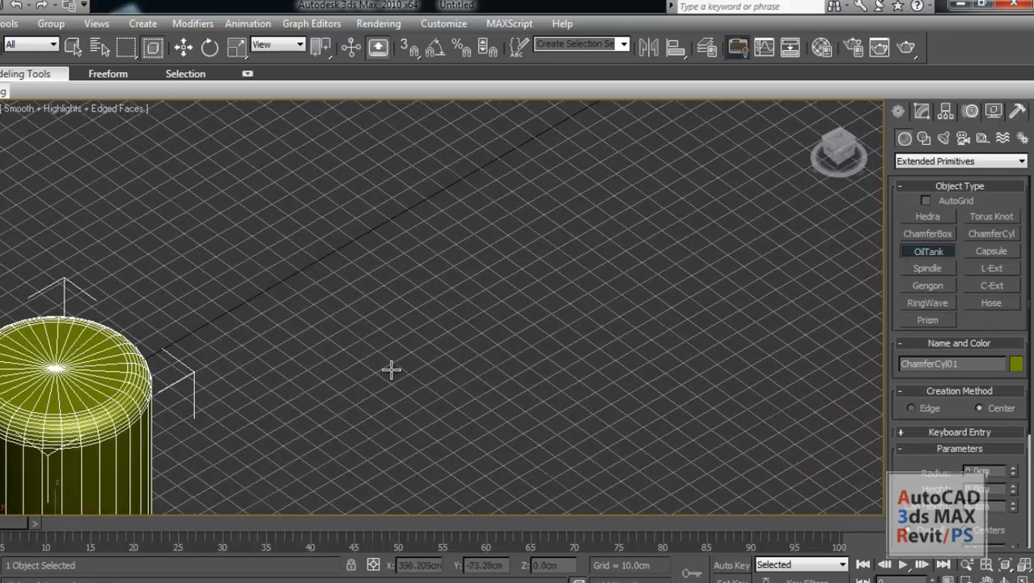
{"action": "left_click_drag", "start_coordinate": [391, 370], "coordinate": [448, 336]}
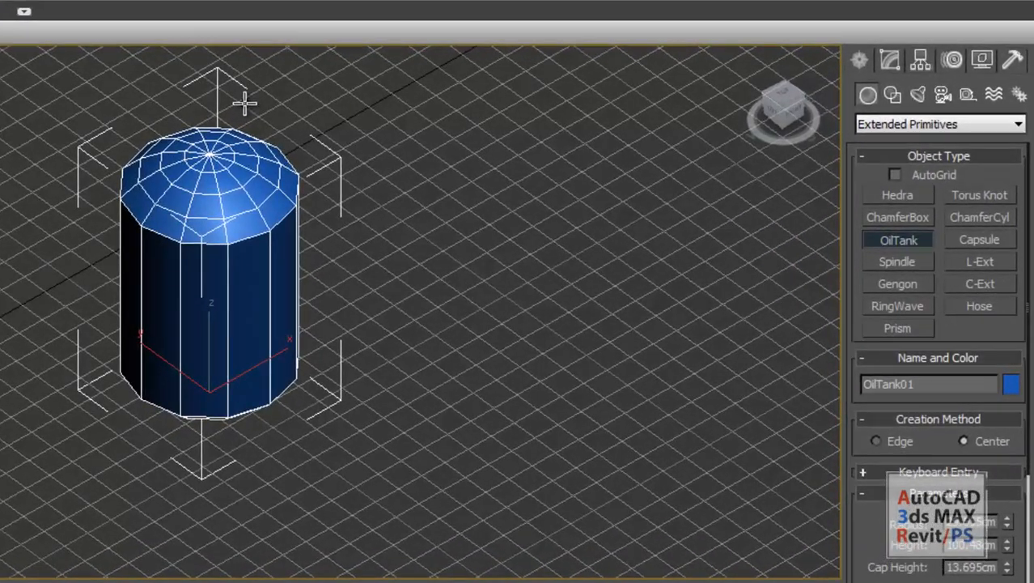
{"action": "left_click", "coordinate": [419, 145]}
{"action": "middle_click_drag", "start_coordinate": [152, 201], "coordinate": [251, 259]}
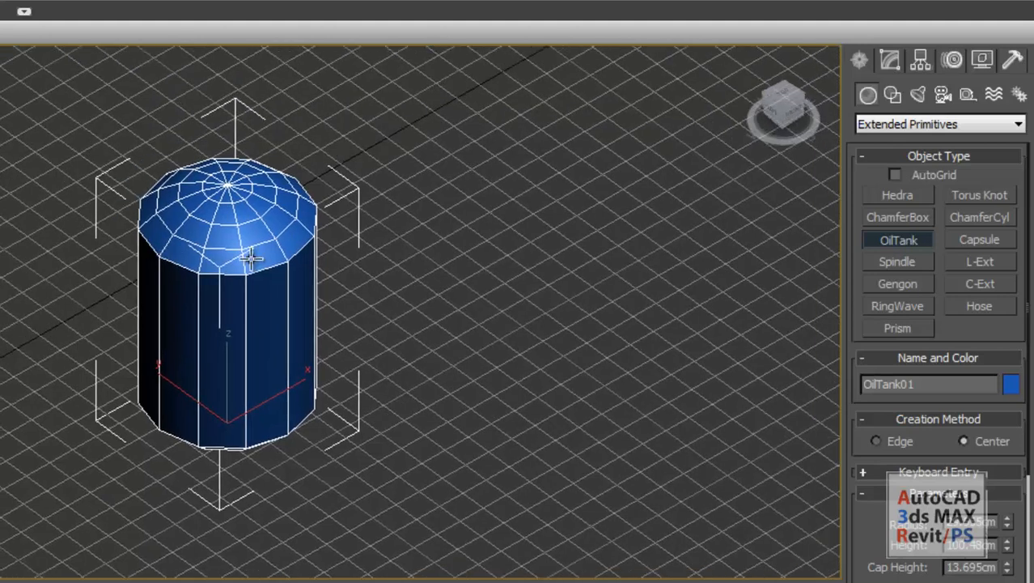
Set the oil tank's radius to 30 cm and its height to 100 cm.
{"action": "left_click", "coordinate": [892, 70]}
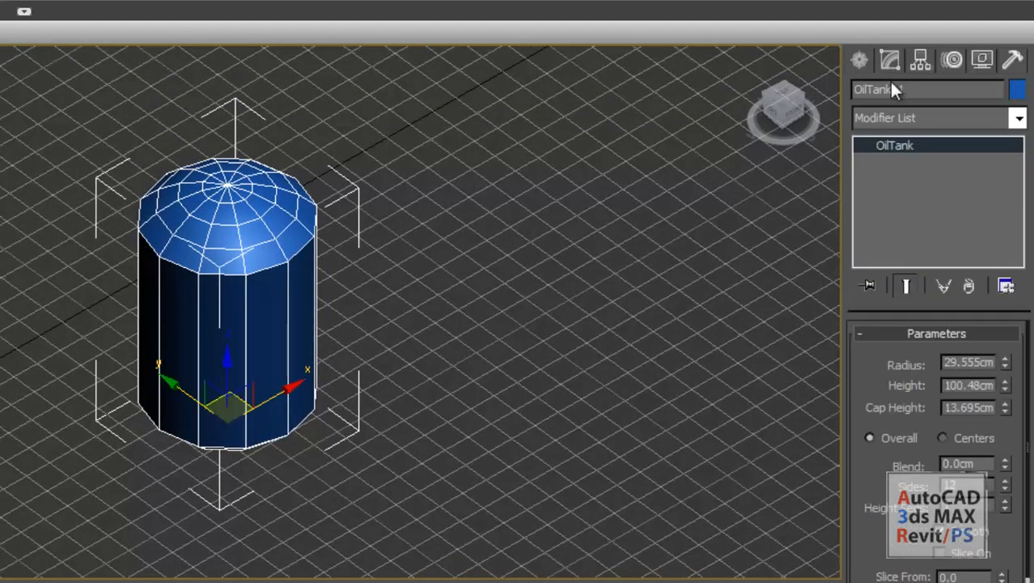
{"action": "double_click", "coordinate": [966, 363]}
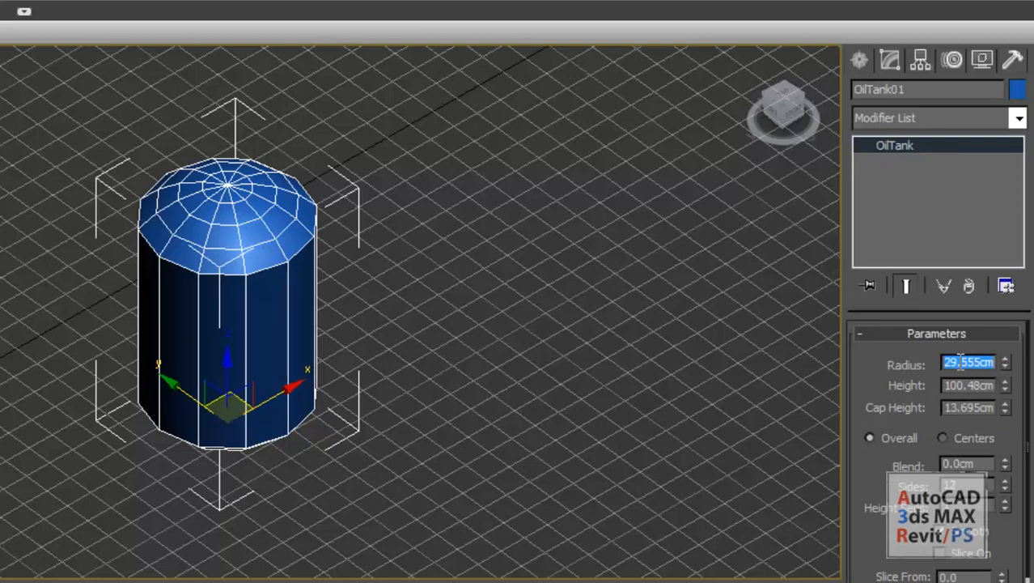
{"action": "type", "text": "30"}
{"action": "double_click", "coordinate": [963, 386]}
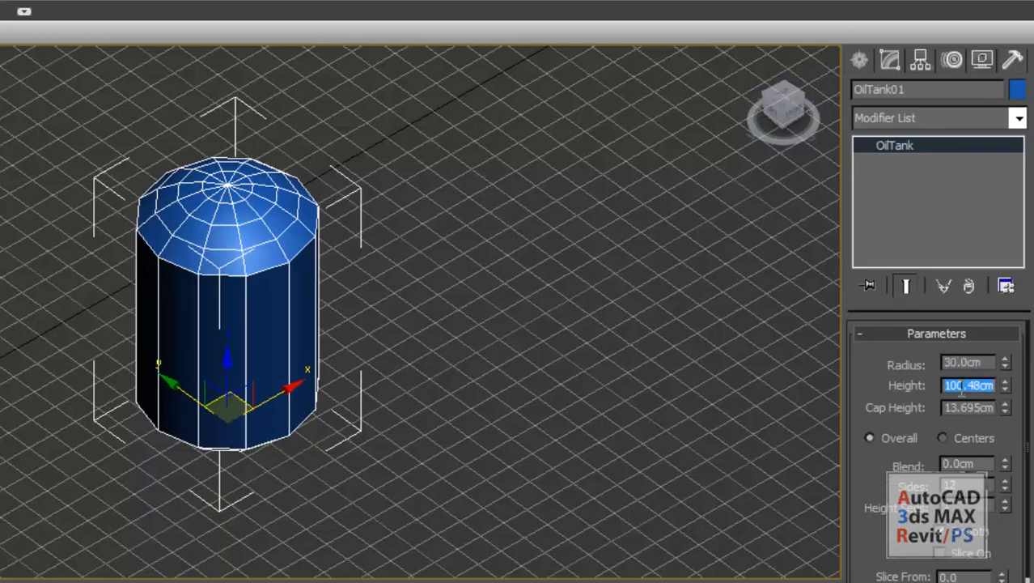
{"action": "type", "text": "1"}
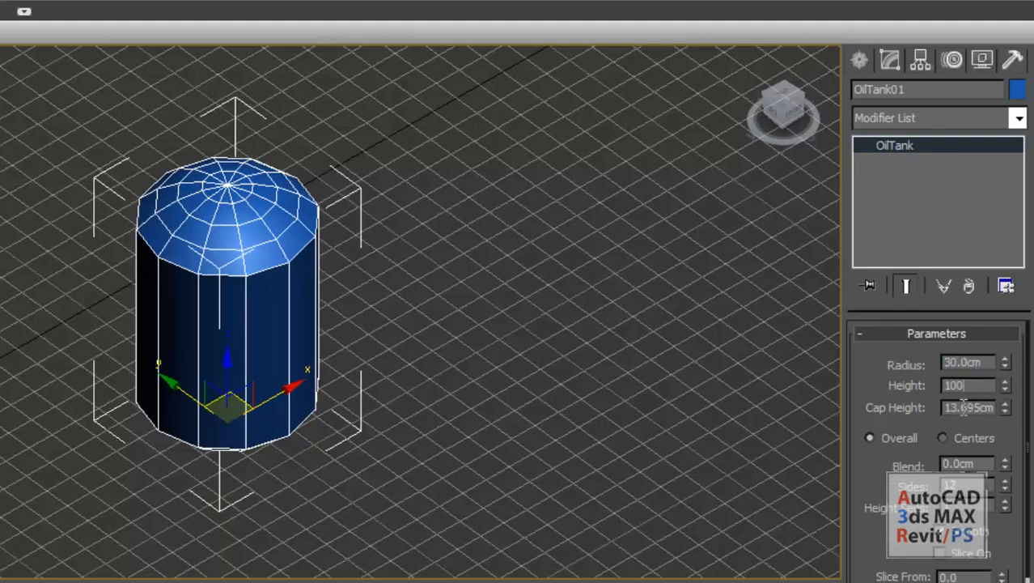
{"action": "type", "text": "00"}
{"action": "key", "text": "Return"}
Set the oil tank's cap height to 20 cm while viewing the tank from the front.
{"action": "double_click", "coordinate": [977, 408]}
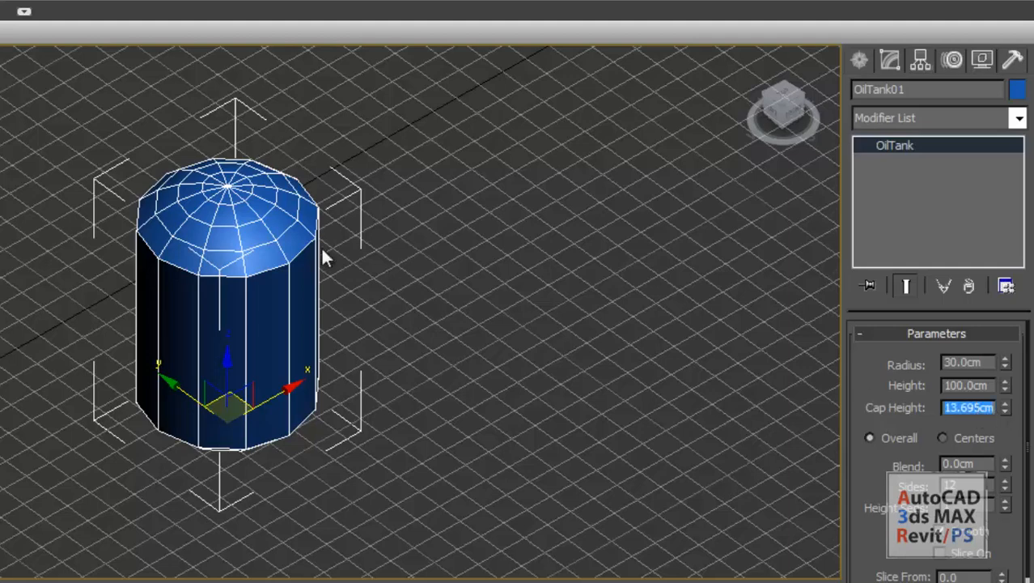
{"action": "middle_click_drag", "start_coordinate": [245, 226], "coordinate": [250, 244]}
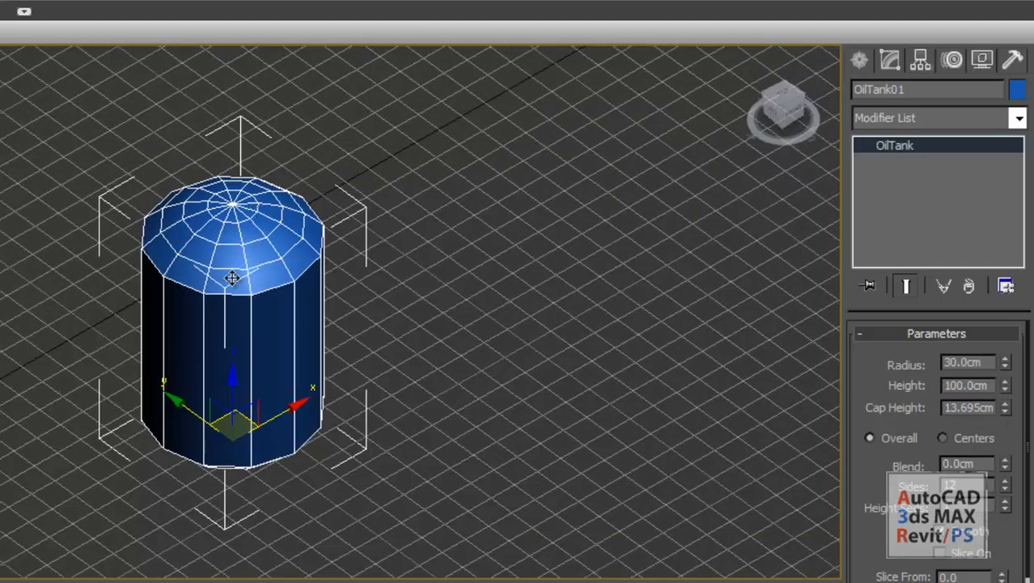
{"action": "key", "text": "f"}
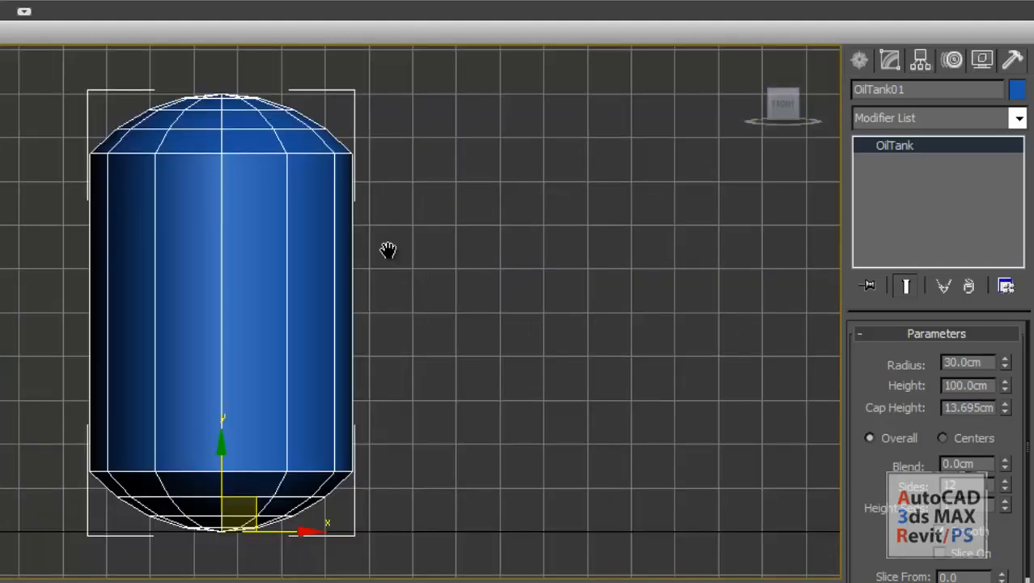
{"action": "scroll", "coordinate": [388, 247], "scroll_direction": "up", "scroll_amount": 5}
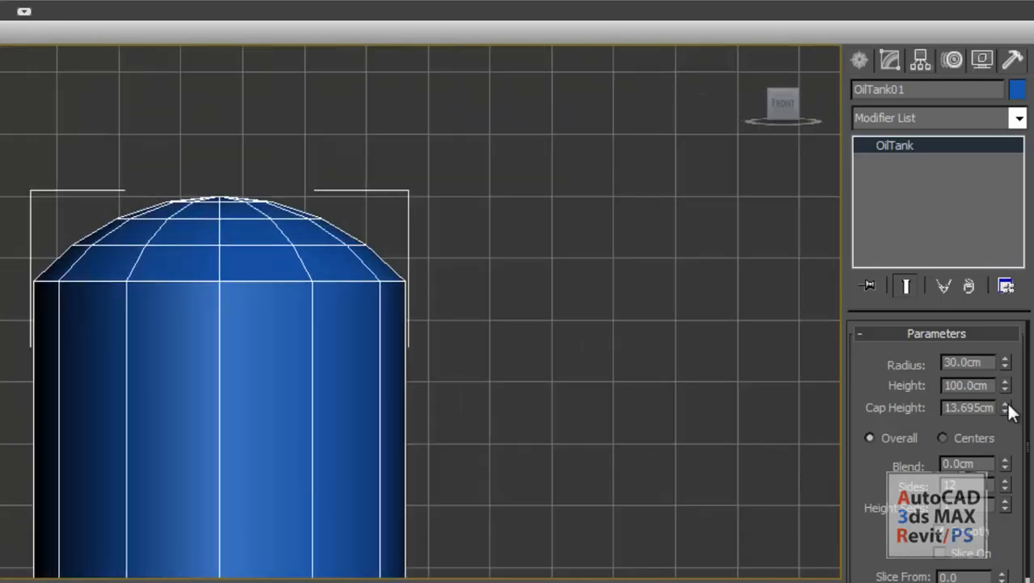
{"action": "left_click_drag", "start_coordinate": [1004, 410], "coordinate": [1012, 361]}
{"action": "double_click", "coordinate": [969, 407]}
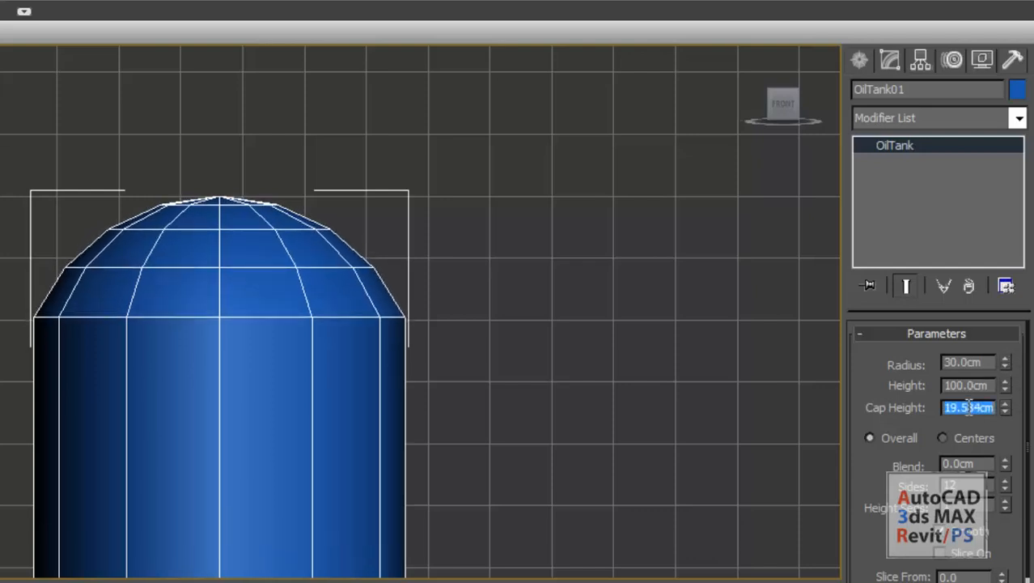
{"action": "type", "text": "20"}
{"action": "key", "text": "Return"}
{"action": "scroll", "coordinate": [457, 263], "scroll_direction": "down", "scroll_amount": 6}
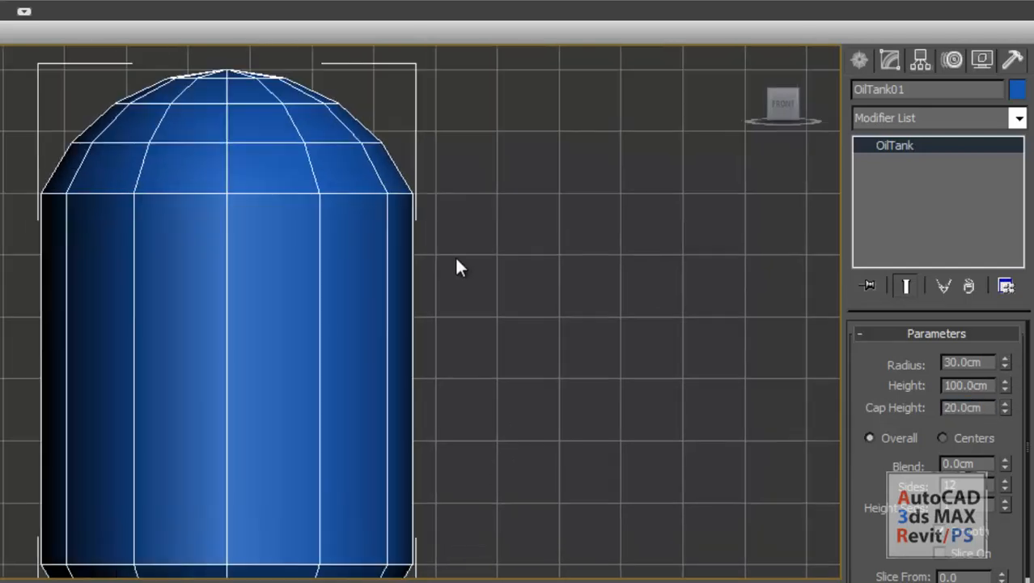
Turn on slicing for the oil tank and adjust the slice angle to widen the wedge cut out of its body.
{"action": "middle_click_drag", "start_coordinate": [247, 358], "coordinate": [280, 422], "text": "alt"}
{"action": "scroll", "coordinate": [227, 310], "scroll_direction": "up", "scroll_amount": 4}
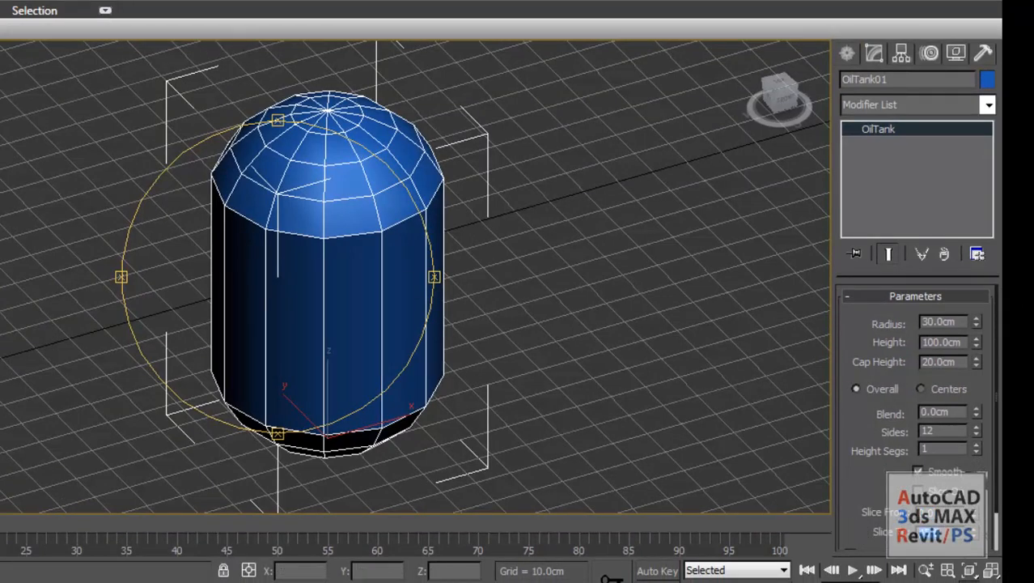
{"action": "key", "text": "w"}
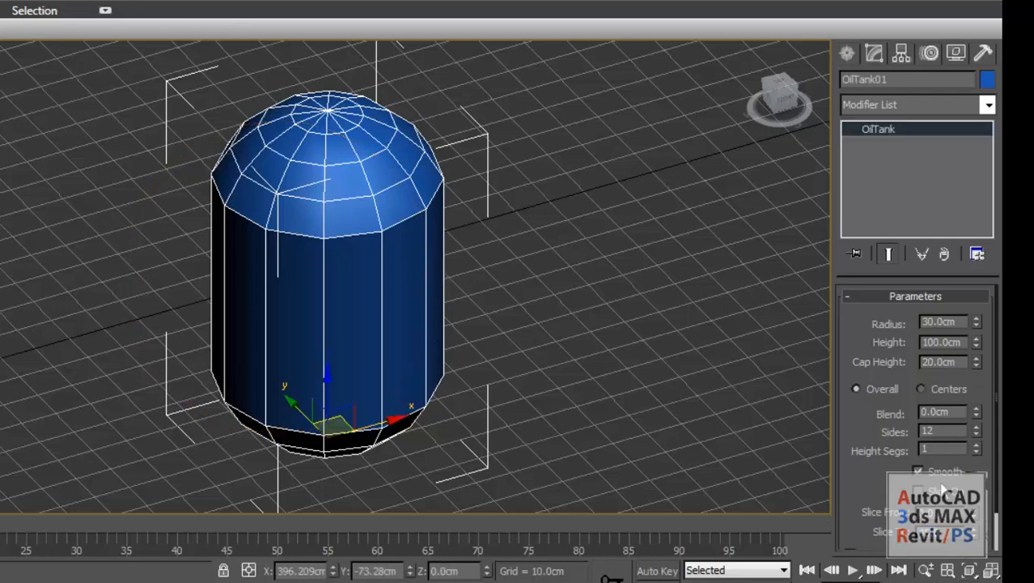
{"action": "left_click", "coordinate": [917, 491]}
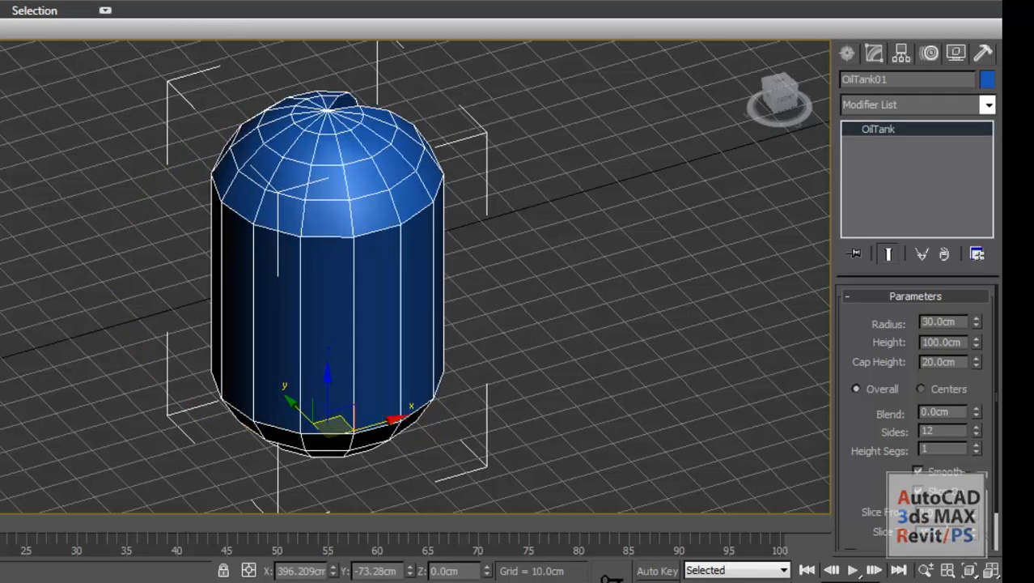
{"action": "scroll", "coordinate": [416, 256], "scroll_direction": "down", "scroll_amount": 4}
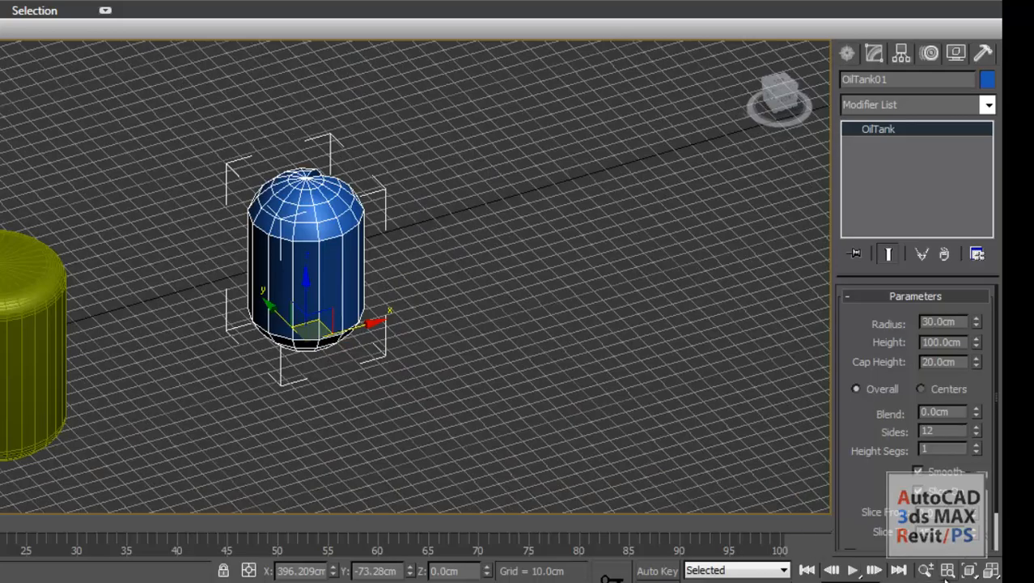
{"action": "middle_click_drag", "start_coordinate": [346, 282], "coordinate": [381, 339], "text": "alt"}
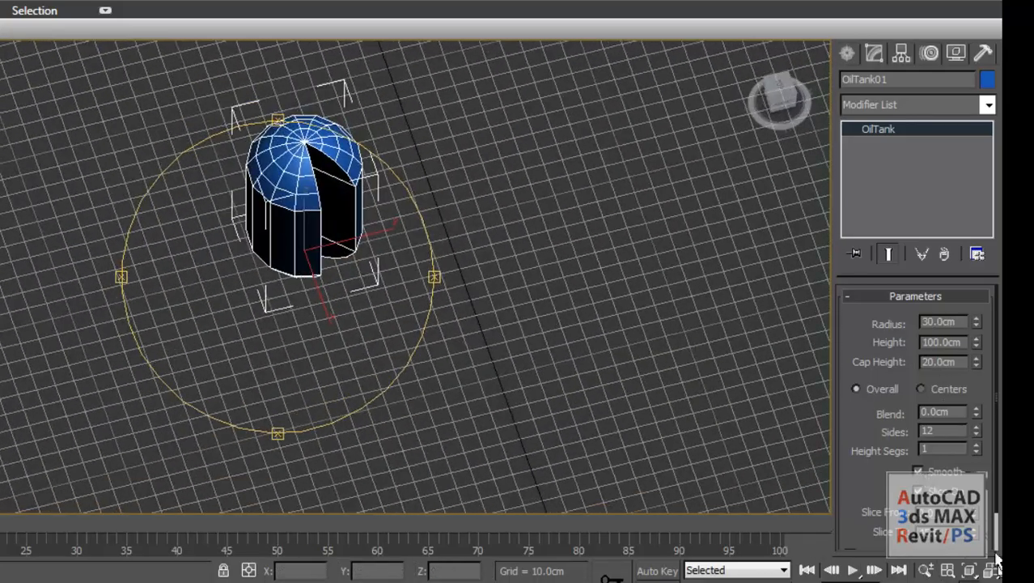
{"action": "left_click_drag", "start_coordinate": [976, 535], "coordinate": [973, 510]}
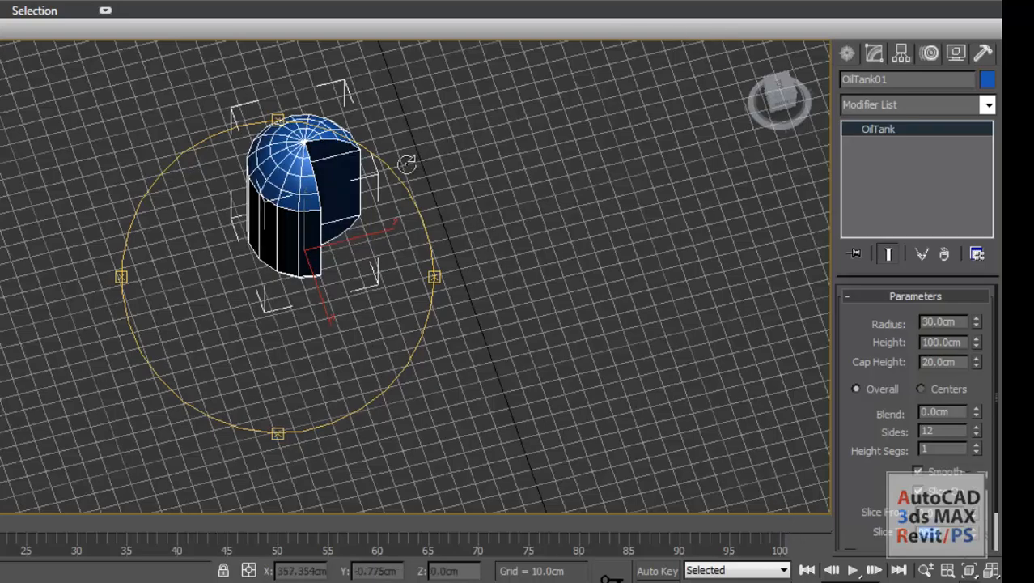
{"action": "left_click_drag", "start_coordinate": [404, 166], "coordinate": [362, 237]}
Create a capsule beside the oil tank, about 18.8 cm in radius and 148.3 cm high.
{"action": "left_click", "coordinate": [848, 53]}
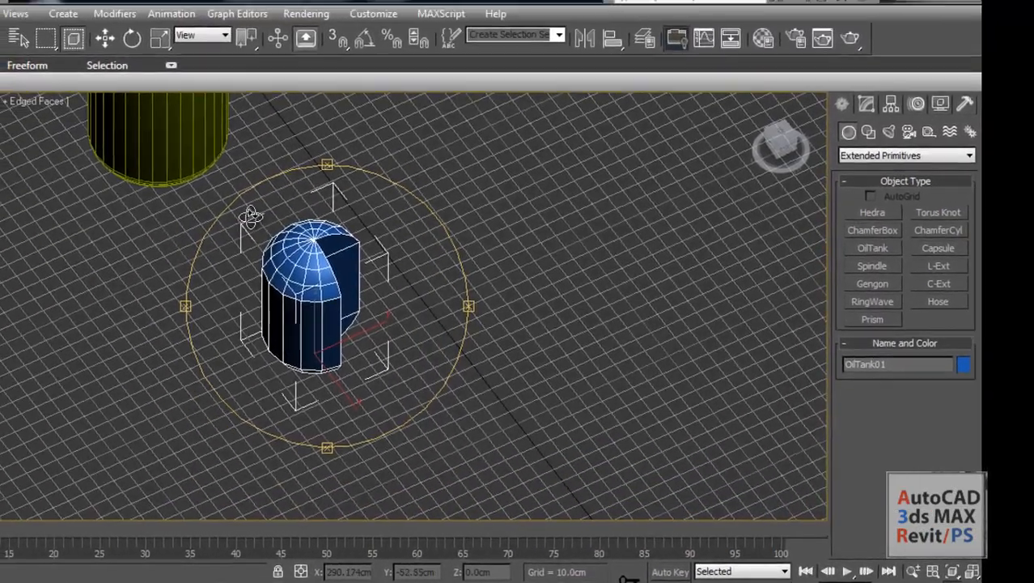
{"action": "middle_click_drag", "start_coordinate": [196, 176], "coordinate": [216, 322]}
{"action": "middle_click_drag", "start_coordinate": [357, 302], "coordinate": [311, 229]}
{"action": "left_click_drag", "start_coordinate": [333, 385], "coordinate": [399, 325]}
{"action": "left_click", "coordinate": [941, 259]}
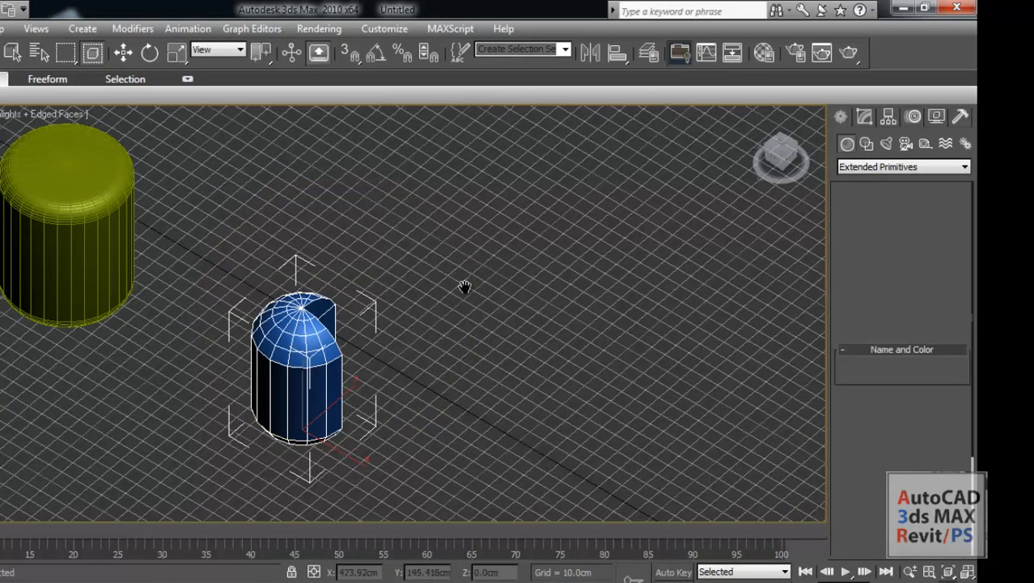
{"action": "middle_click_drag", "start_coordinate": [464, 287], "coordinate": [304, 215]}
{"action": "middle_click_drag", "start_coordinate": [263, 346], "coordinate": [339, 316]}
{"action": "middle_click_drag", "start_coordinate": [208, 321], "coordinate": [223, 384]}
{"action": "middle_click_drag", "start_coordinate": [329, 362], "coordinate": [268, 291]}
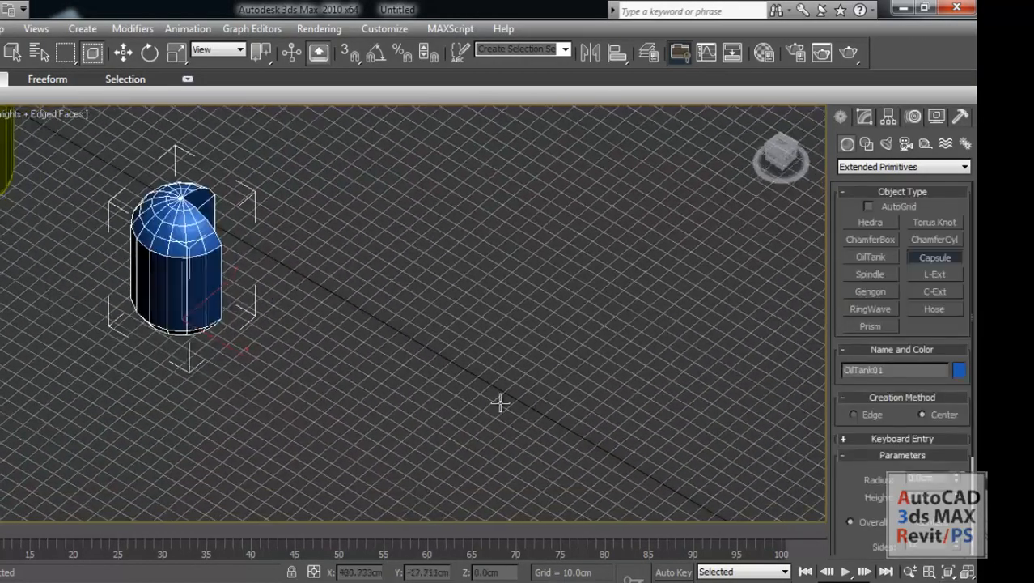
{"action": "middle_click_drag", "start_coordinate": [128, 258], "coordinate": [273, 326]}
{"action": "scroll", "coordinate": [227, 287], "scroll_direction": "down", "scroll_amount": 2}
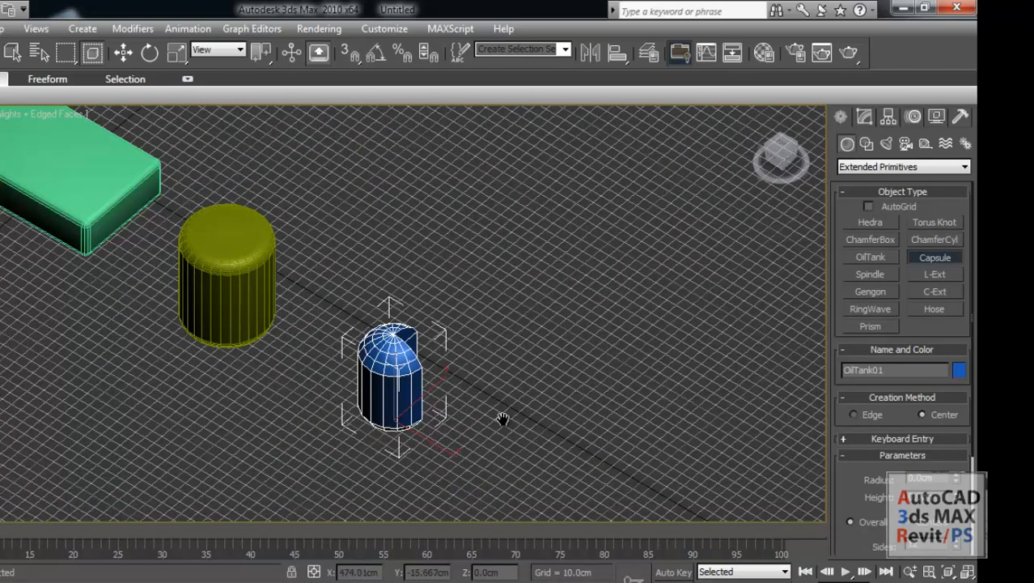
{"action": "middle_click_drag", "start_coordinate": [501, 417], "coordinate": [417, 324]}
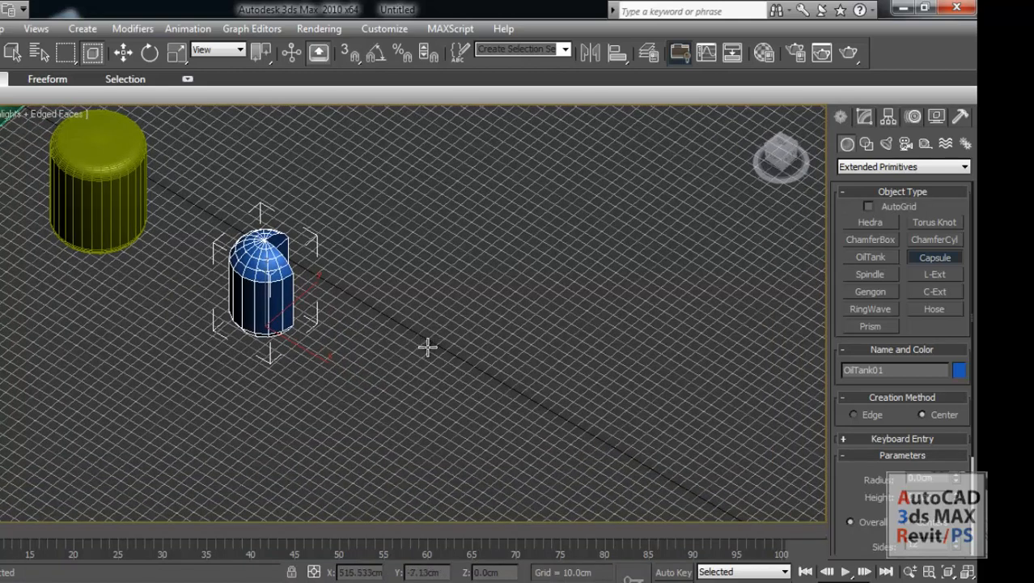
{"action": "left_click_drag", "start_coordinate": [428, 346], "coordinate": [436, 319]}
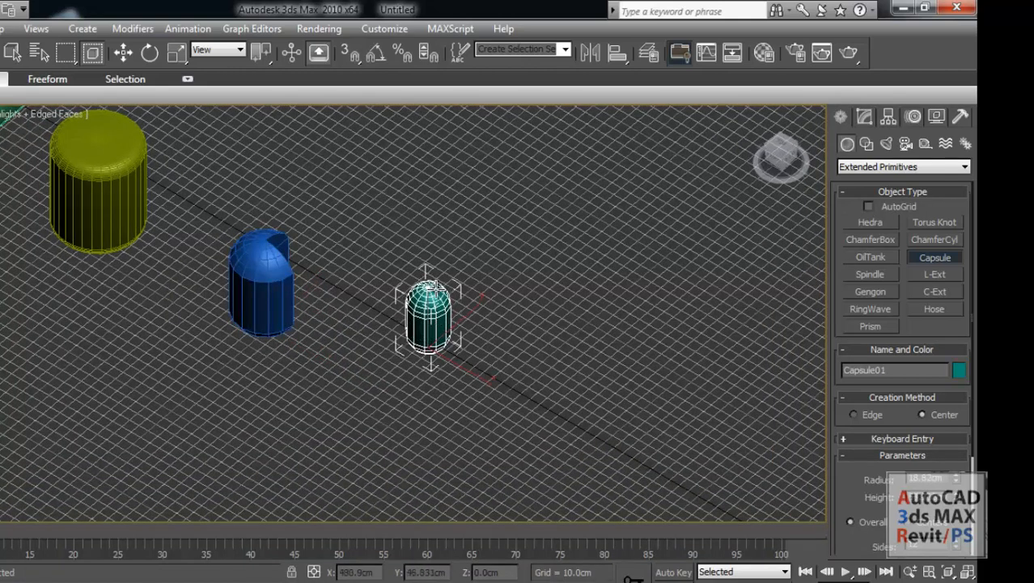
{"action": "left_click", "coordinate": [428, 200]}
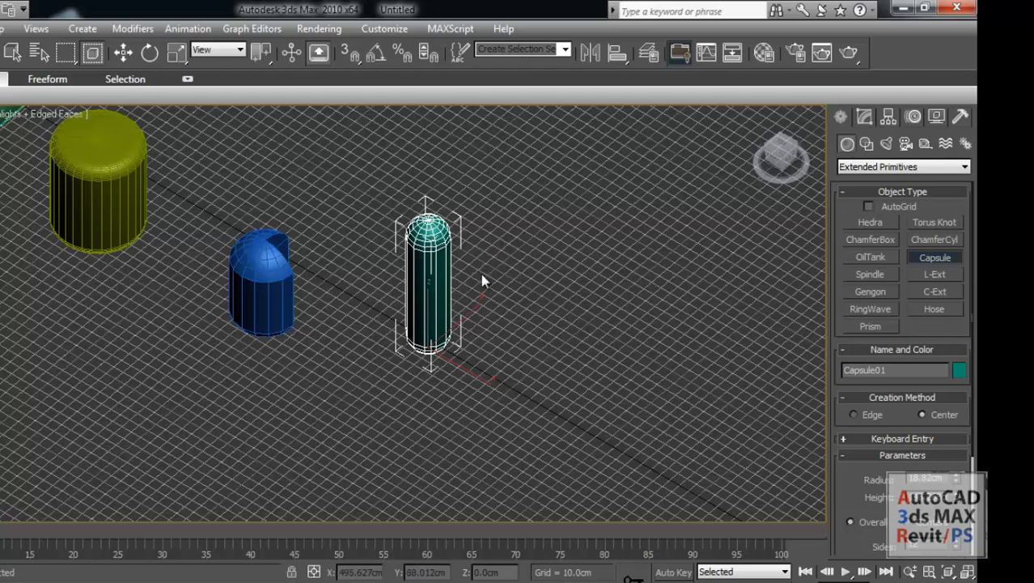
Set the capsule's radius to 20 cm while viewing it from the front.
{"action": "key", "text": "f"}
{"action": "key", "text": "z"}
{"action": "middle_click_drag", "start_coordinate": [481, 323], "coordinate": [428, 305]}
{"action": "scroll", "coordinate": [287, 173], "scroll_direction": "up", "scroll_amount": 4}
{"action": "middle_click_drag", "start_coordinate": [286, 173], "coordinate": [298, 215]}
{"action": "scroll", "coordinate": [341, 206], "scroll_direction": "up", "scroll_amount": 3}
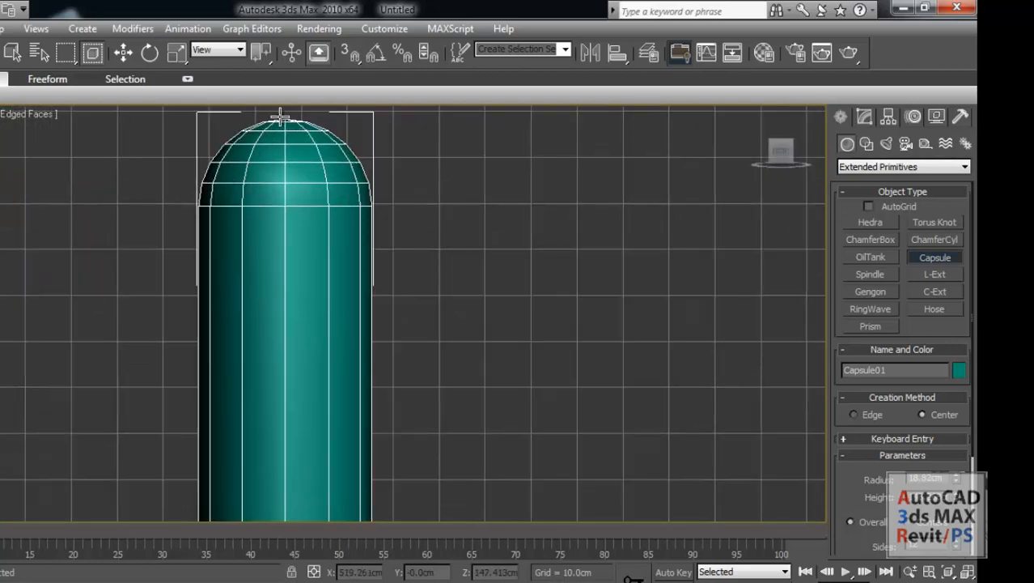
{"action": "middle_click_drag", "start_coordinate": [414, 416], "coordinate": [457, 406]}
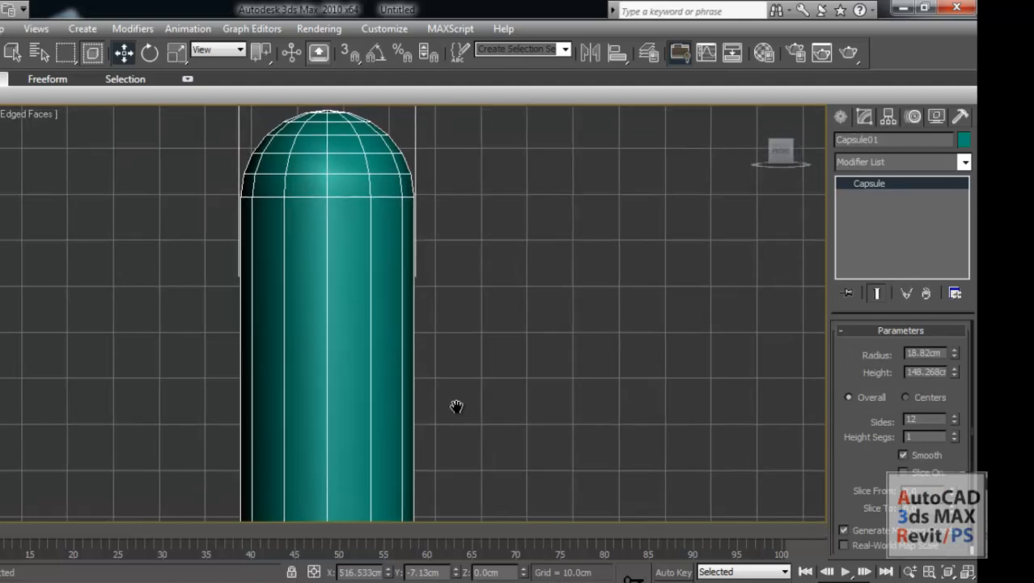
{"action": "double_click", "coordinate": [925, 353]}
{"action": "type", "text": "20"}
{"action": "key", "text": "Return"}
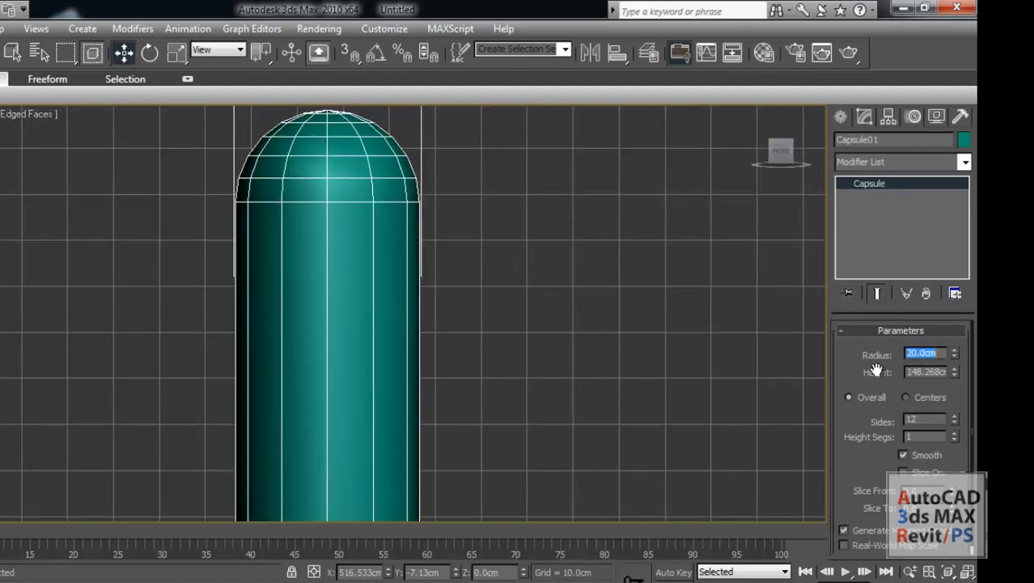
Reduce the capsule's height to about 145.3 cm and raise its number of sides to 16.
{"action": "scroll", "coordinate": [578, 348], "scroll_direction": "down", "scroll_amount": 3}
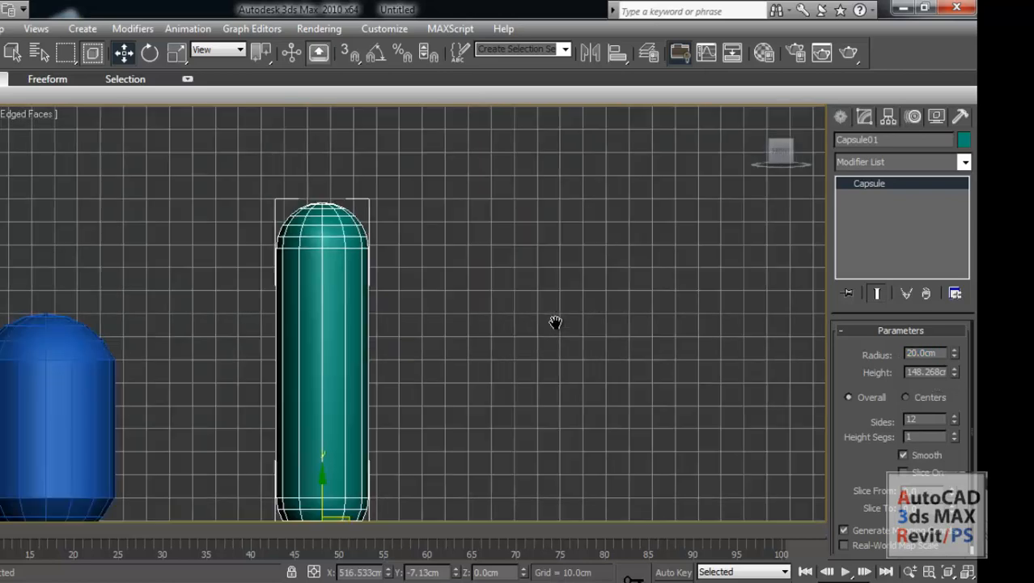
{"action": "middle_click_drag", "start_coordinate": [555, 324], "coordinate": [581, 280]}
{"action": "left_click_drag", "start_coordinate": [954, 370], "coordinate": [948, 370]}
{"action": "middle_click_drag", "start_coordinate": [544, 389], "coordinate": [341, 283]}
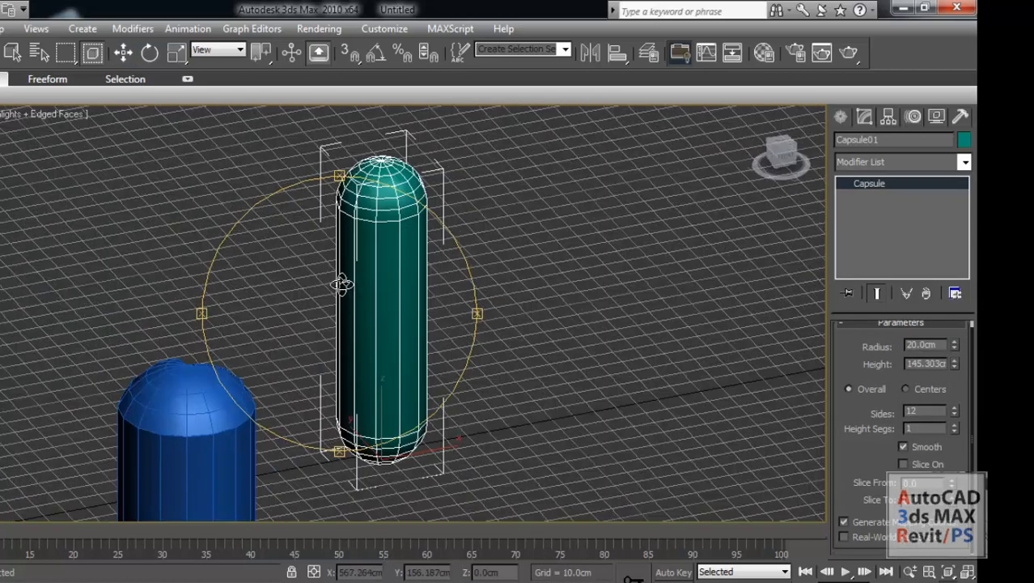
{"action": "left_click_drag", "start_coordinate": [353, 244], "coordinate": [353, 251]}
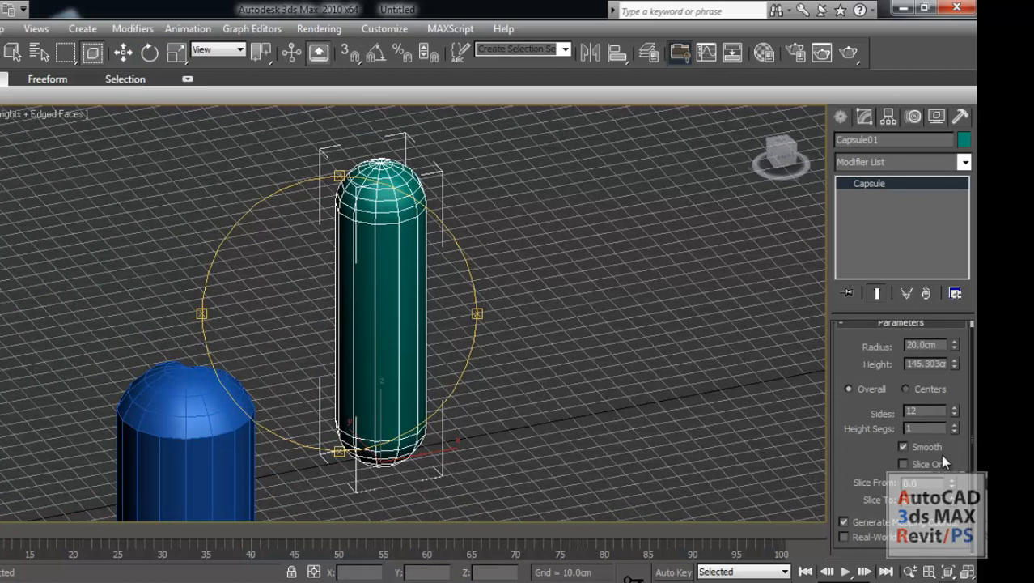
{"action": "left_click_drag", "start_coordinate": [953, 412], "coordinate": [952, 369]}
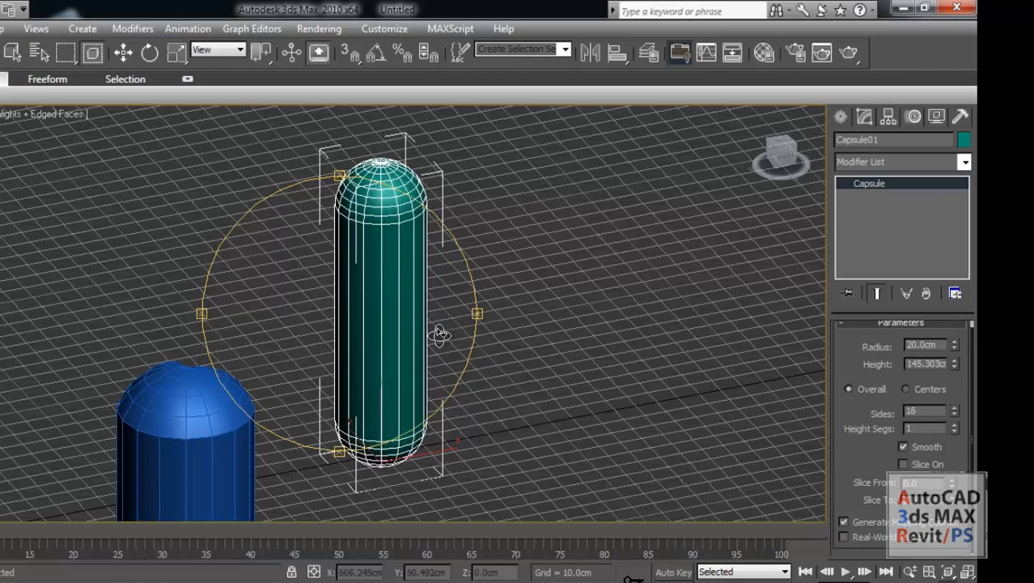
{"action": "middle_click_drag", "start_coordinate": [439, 335], "coordinate": [457, 352]}
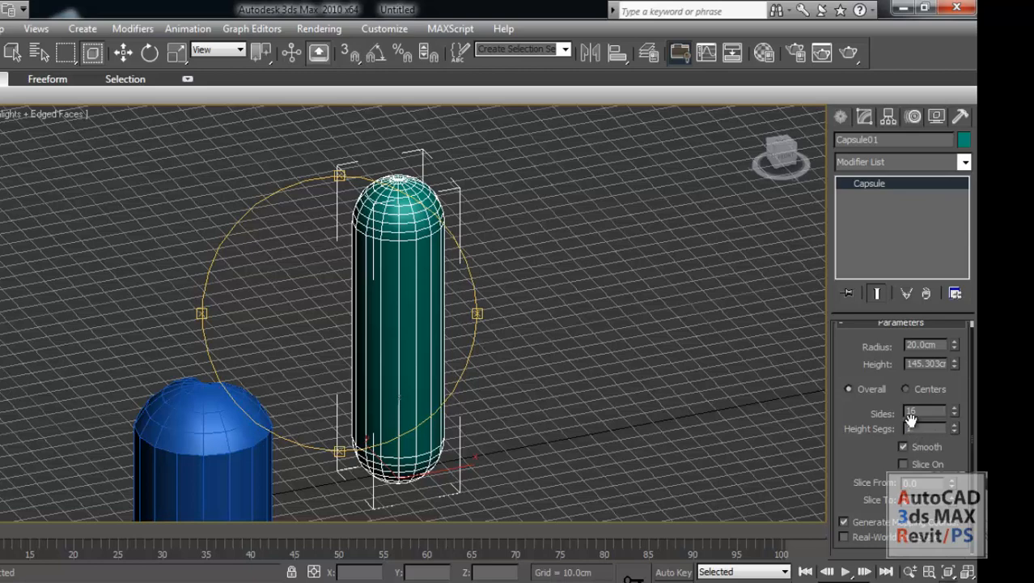
Turn on slicing for the capsule and adjust the slice angle to cut the body down to about half.
{"action": "left_click", "coordinate": [929, 465]}
{"action": "left_click_drag", "start_coordinate": [441, 439], "coordinate": [364, 356]}
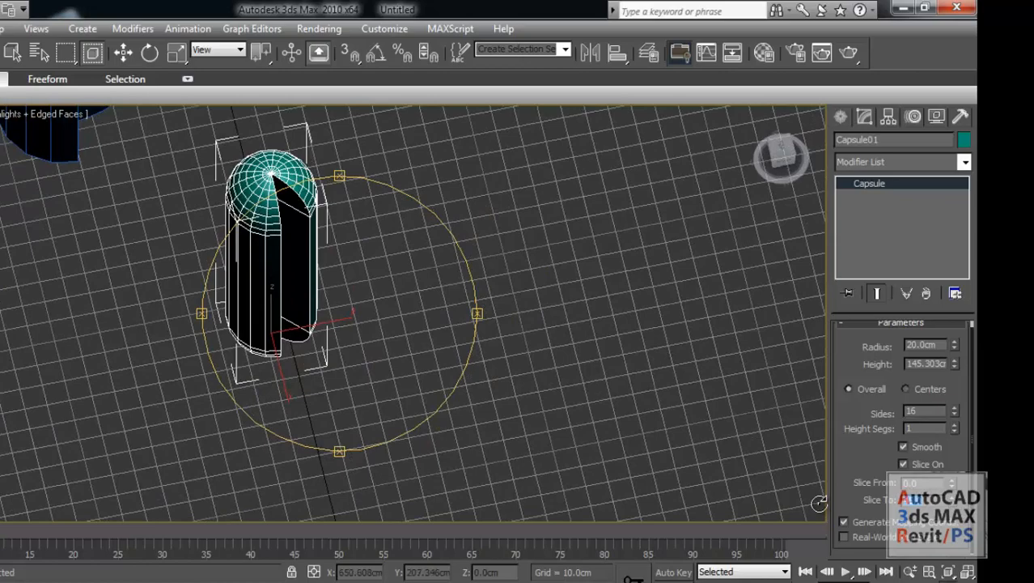
{"action": "left_click_drag", "start_coordinate": [810, 489], "coordinate": [357, 338]}
{"action": "middle_click_drag", "start_coordinate": [358, 338], "coordinate": [336, 415]}
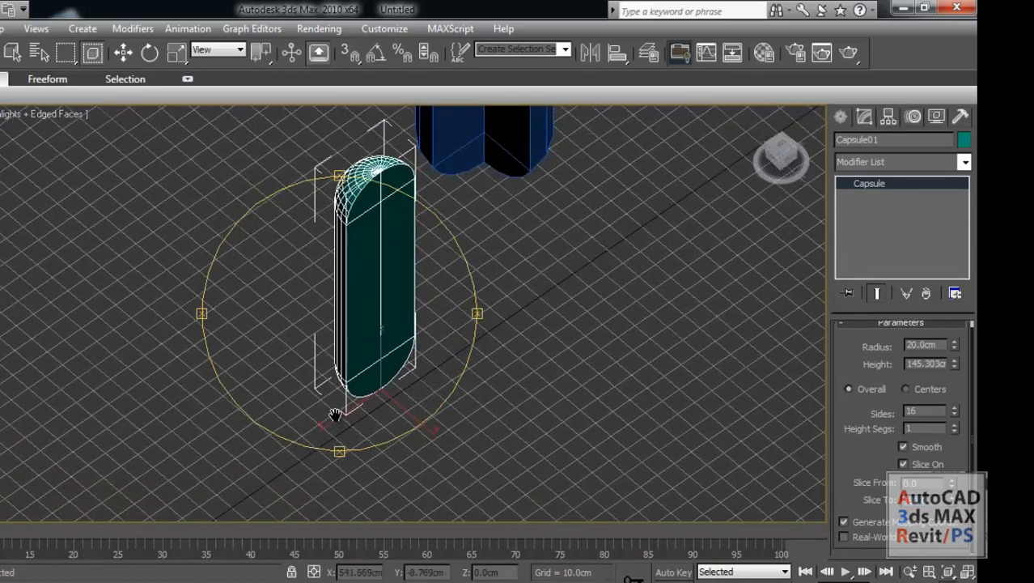
{"action": "scroll", "coordinate": [362, 342], "scroll_direction": "down", "scroll_amount": 3}
{"action": "left_click_drag", "start_coordinate": [365, 338], "coordinate": [409, 316]}
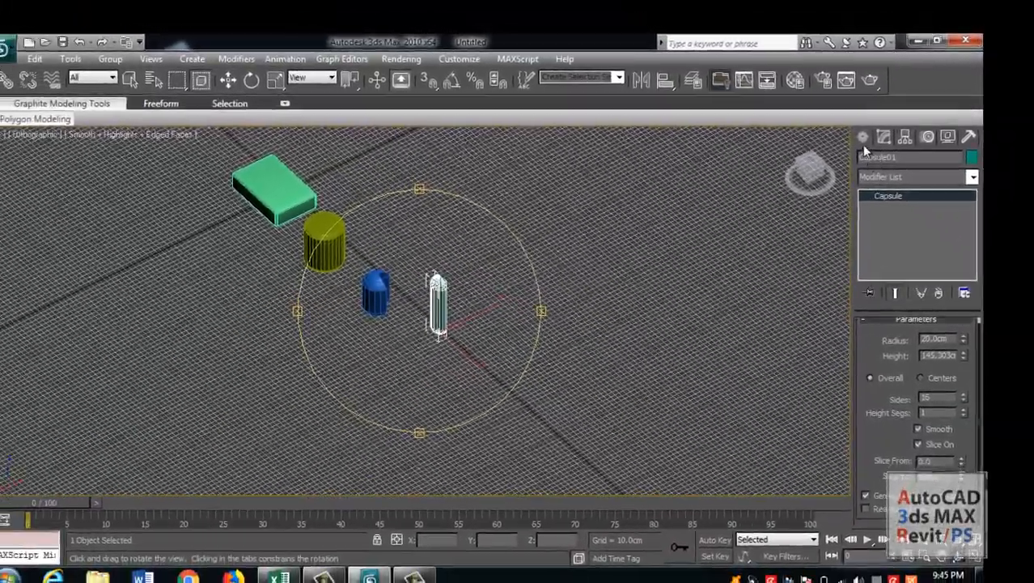
Turn snapping off and create an L-Ext extended primitive with about 52.8 cm side length, 70.8 cm front length and 14.1 cm widths.
{"action": "left_click", "coordinate": [862, 138]}
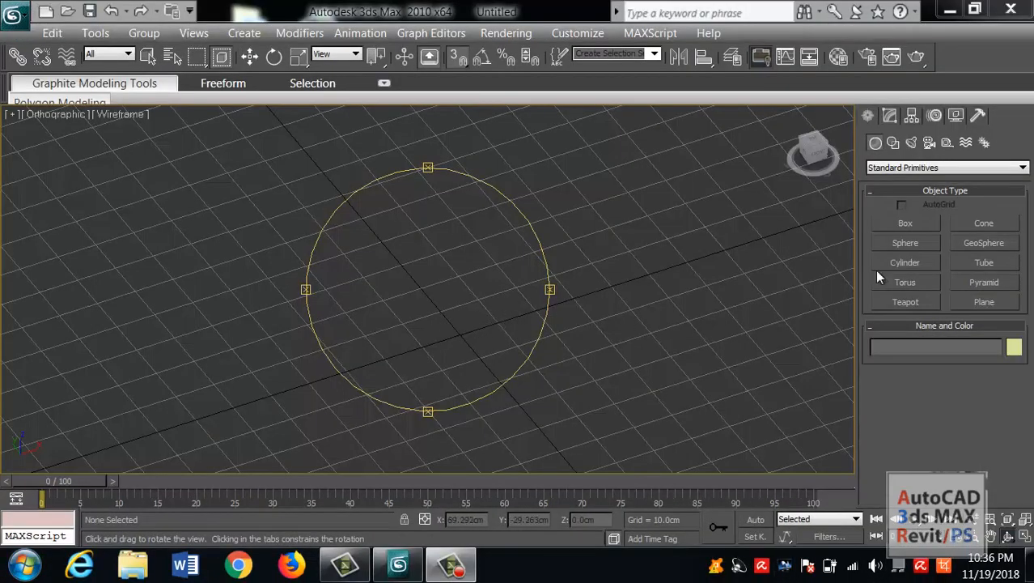
{"action": "mouse_move", "coordinate": [471, 371]}
{"action": "left_mouse_down"}
{"action": "mouse_move", "coordinate": [413, 349]}
{"action": "mouse_move", "coordinate": [461, 371]}
{"action": "left_mouse_up"}
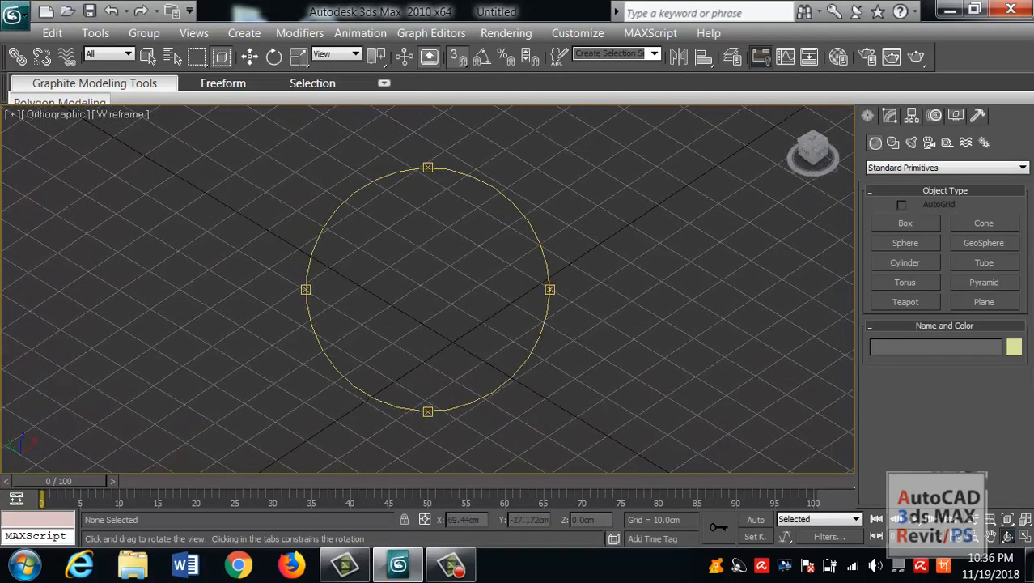
{"action": "left_click", "coordinate": [895, 169]}
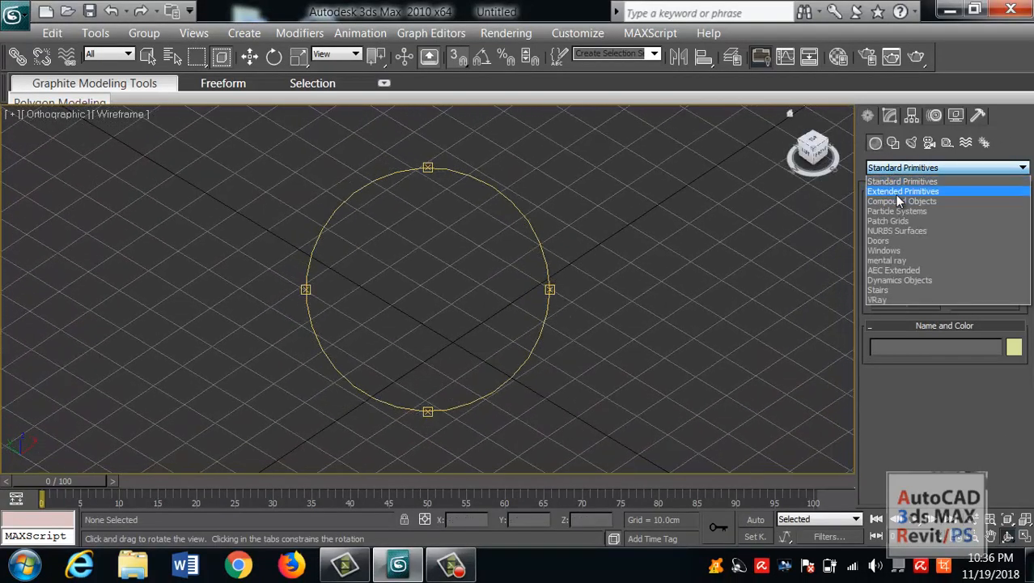
{"action": "left_click", "coordinate": [900, 192]}
{"action": "left_click", "coordinate": [982, 284]}
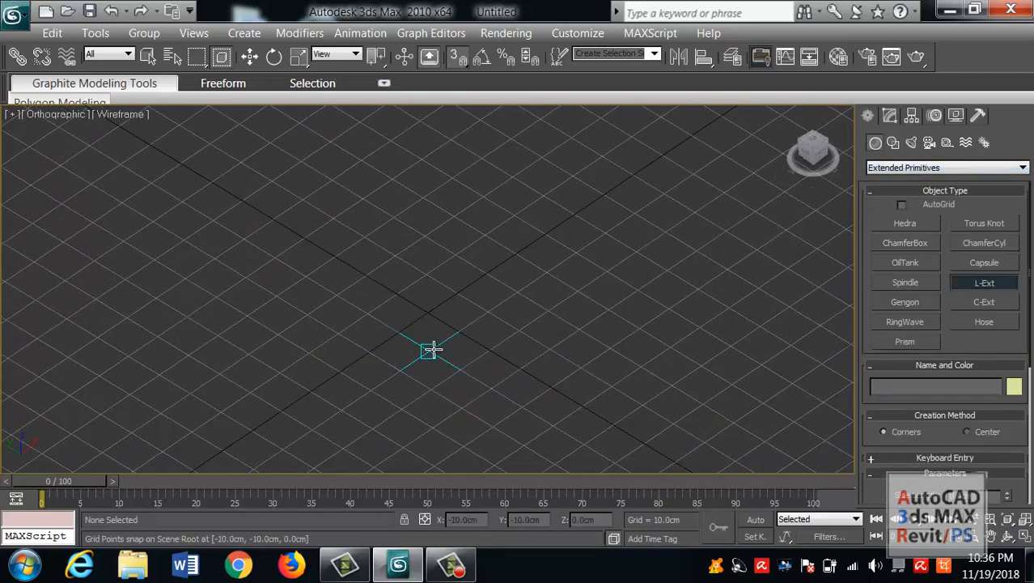
{"action": "key", "text": "s"}
{"action": "middle_click_drag", "start_coordinate": [438, 377], "coordinate": [430, 392]}
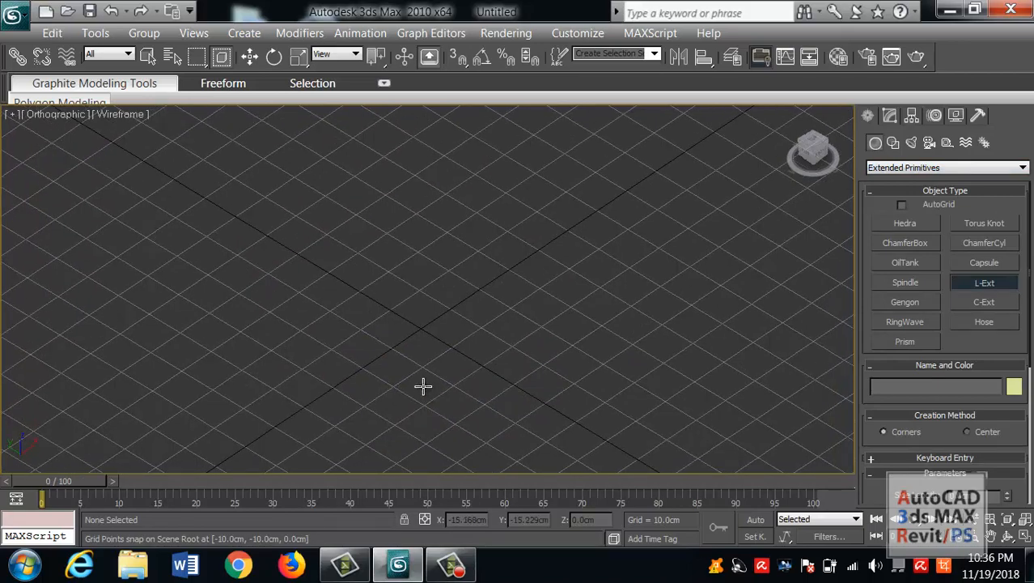
{"action": "scroll", "coordinate": [423, 386], "scroll_direction": "down", "scroll_amount": 2}
{"action": "left_click_drag", "start_coordinate": [529, 368], "coordinate": [554, 349]}
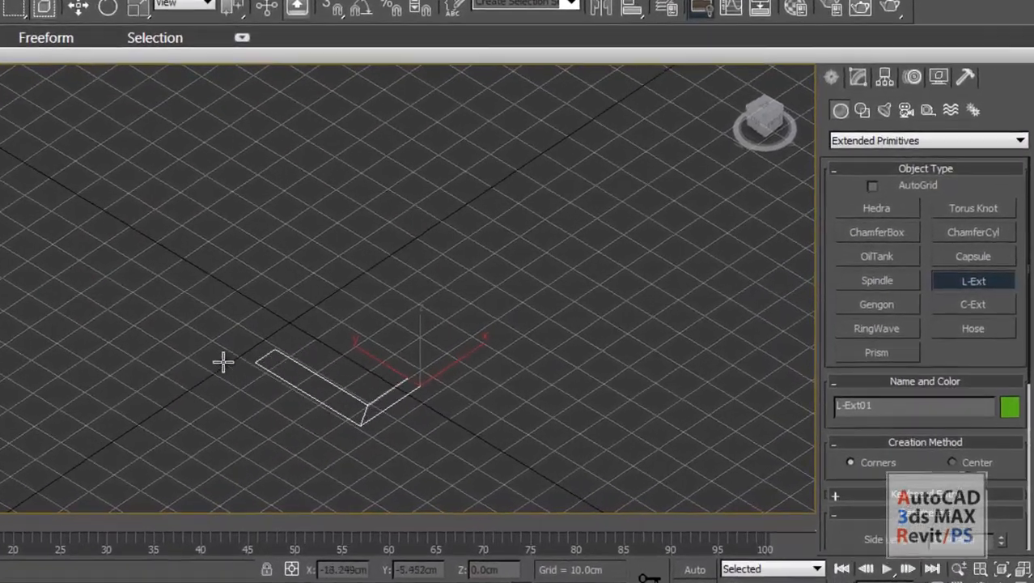
{"action": "left_click_drag", "start_coordinate": [410, 365], "coordinate": [721, 353]}
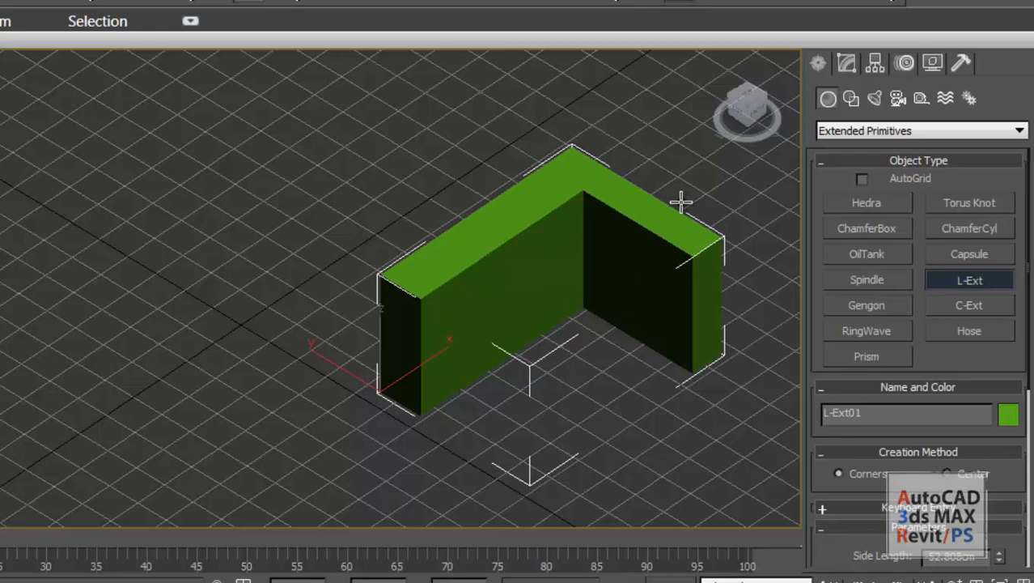
{"action": "left_click", "coordinate": [681, 201]}
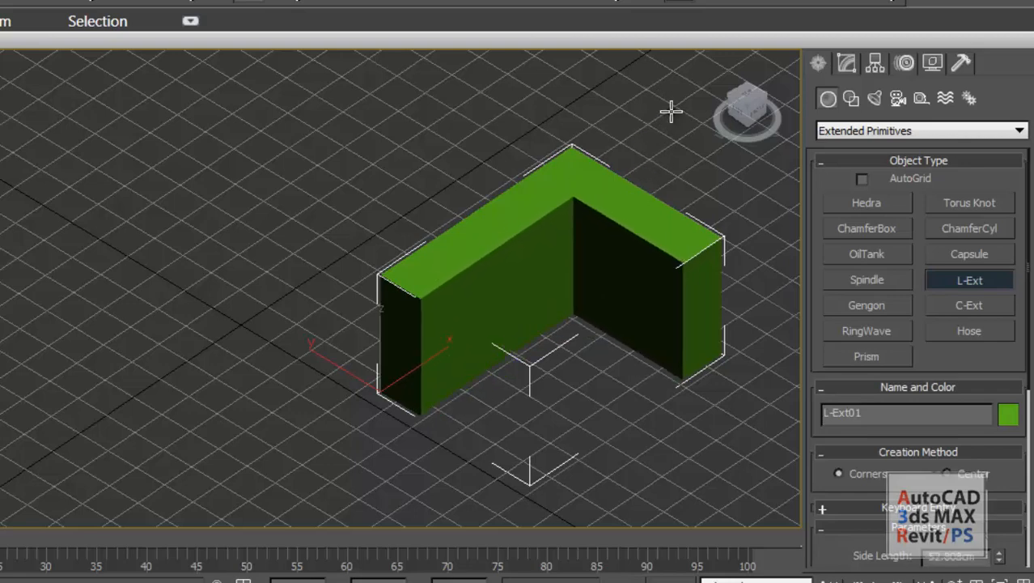
Create a C-Ext beside the L-Ext with about 63.4 cm back and front lengths and a 74 cm side length.
{"action": "middle_click_drag", "start_coordinate": [647, 257], "coordinate": [295, 326]}
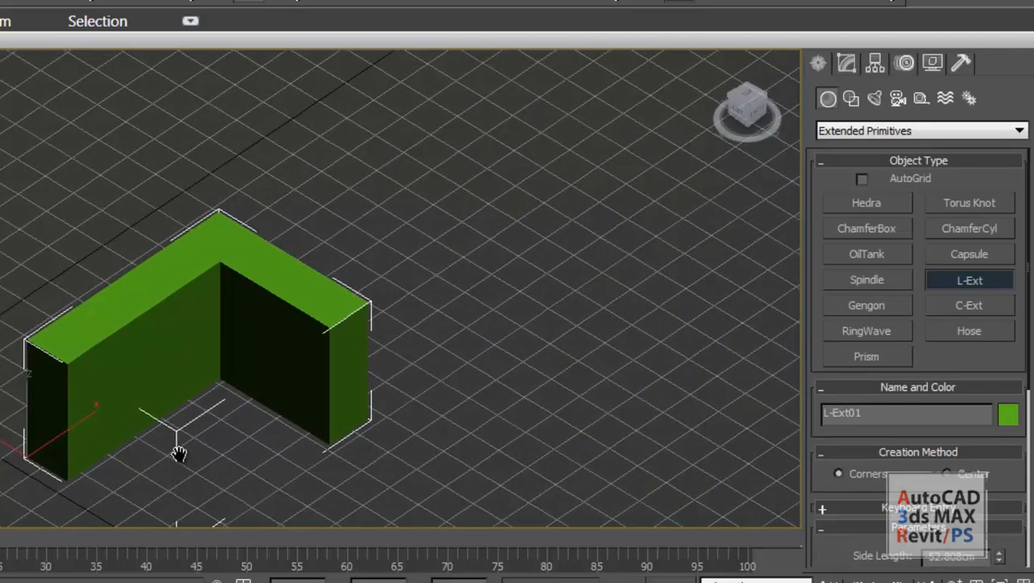
{"action": "middle_click_drag", "start_coordinate": [179, 453], "coordinate": [259, 358]}
{"action": "left_click", "coordinate": [970, 305]}
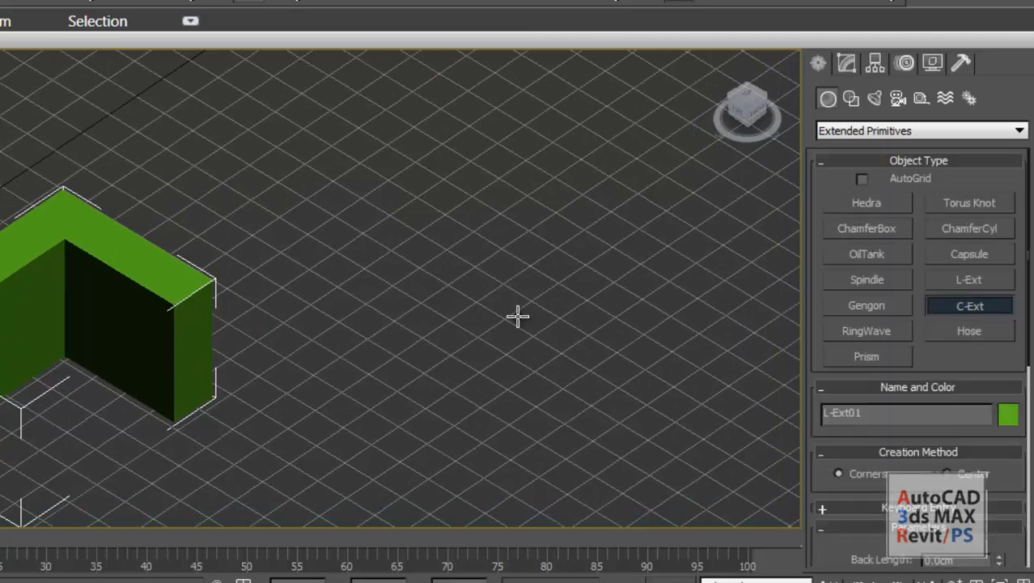
{"action": "middle_click_drag", "start_coordinate": [518, 316], "coordinate": [322, 362]}
{"action": "left_click_drag", "start_coordinate": [499, 422], "coordinate": [462, 174]}
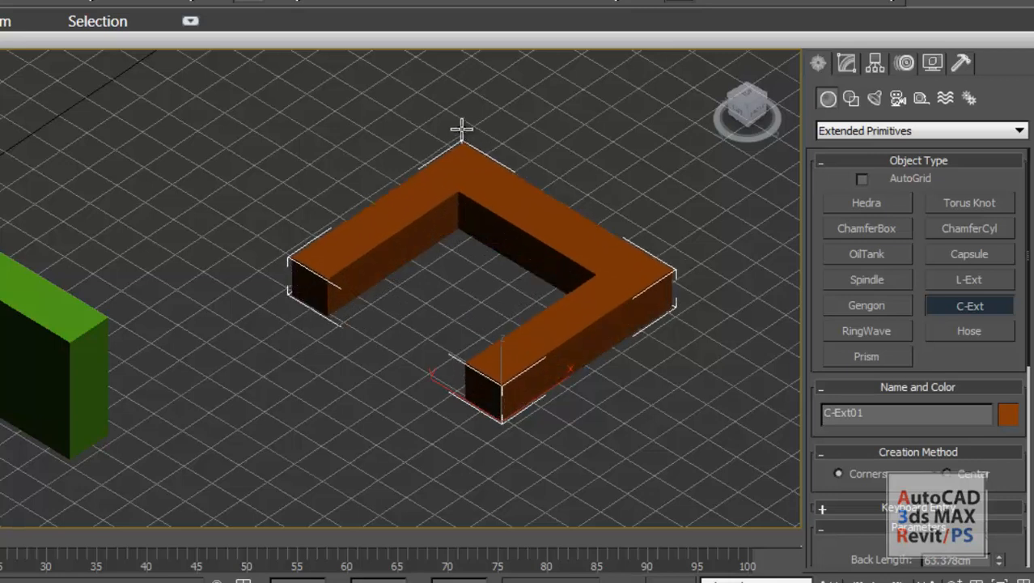
{"action": "left_click", "coordinate": [465, 78]}
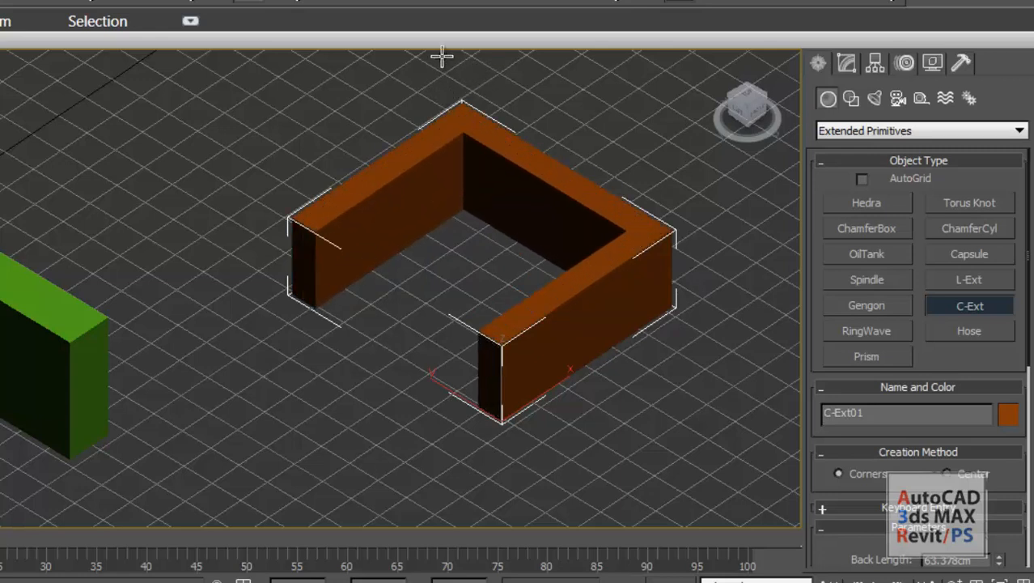
{"action": "left_click", "coordinate": [442, 56]}
{"action": "middle_click_drag", "start_coordinate": [383, 311], "coordinate": [341, 328]}
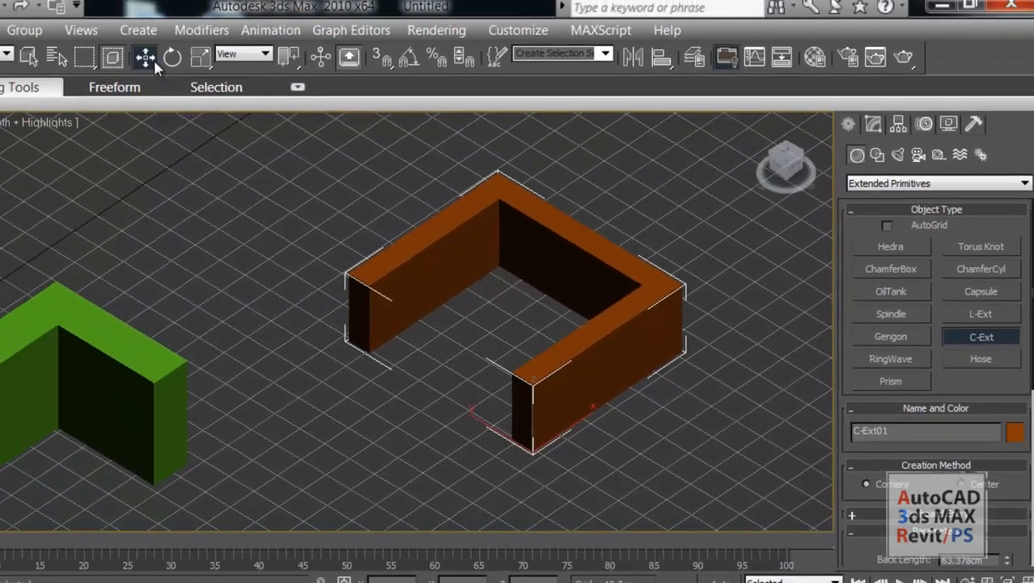
{"action": "left_click", "coordinate": [152, 58]}
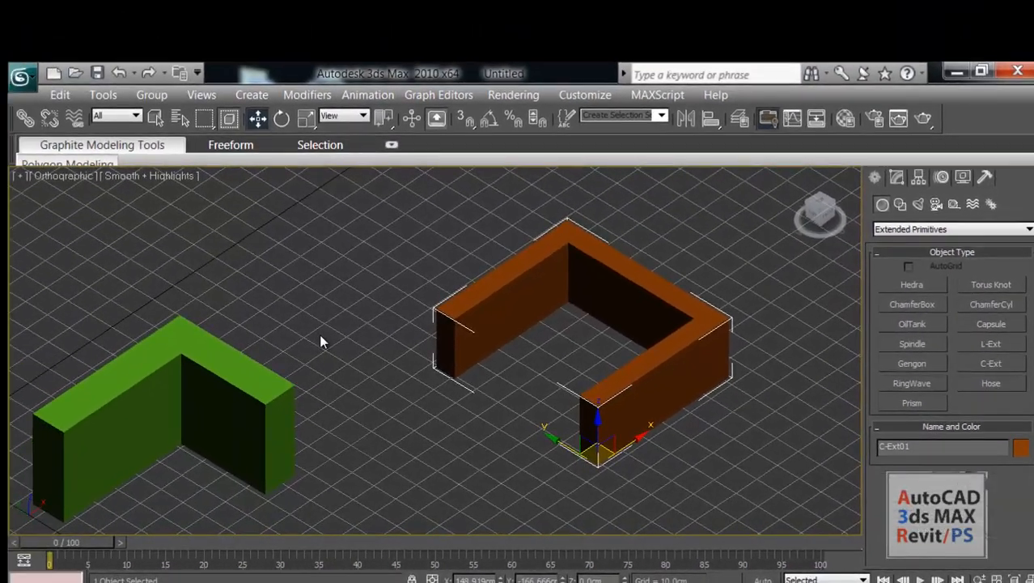
Set the L-Ext's front length to about 79.3 cm, its side width to 30.5 cm and its front width to 20.6 cm.
{"action": "middle_click_drag", "start_coordinate": [190, 282], "coordinate": [257, 257]}
{"action": "left_click", "coordinate": [381, 335]}
{"action": "left_click", "coordinate": [301, 361]}
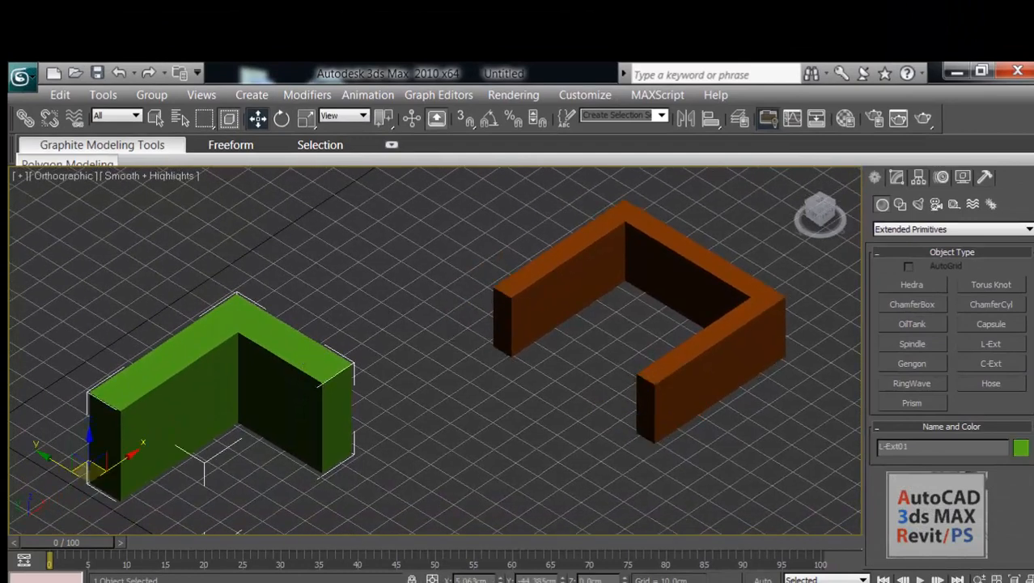
{"action": "left_click", "coordinate": [894, 182]}
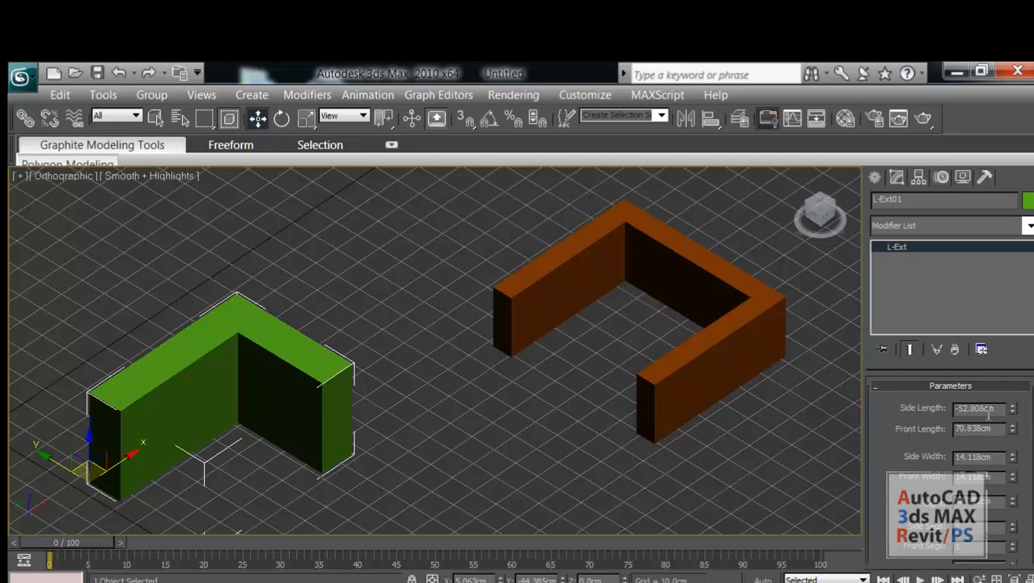
{"action": "mouse_move", "coordinate": [1014, 412]}
{"action": "left_mouse_down"}
{"action": "mouse_move", "coordinate": [1012, 403]}
{"action": "mouse_move", "coordinate": [1016, 425]}
{"action": "left_mouse_up"}
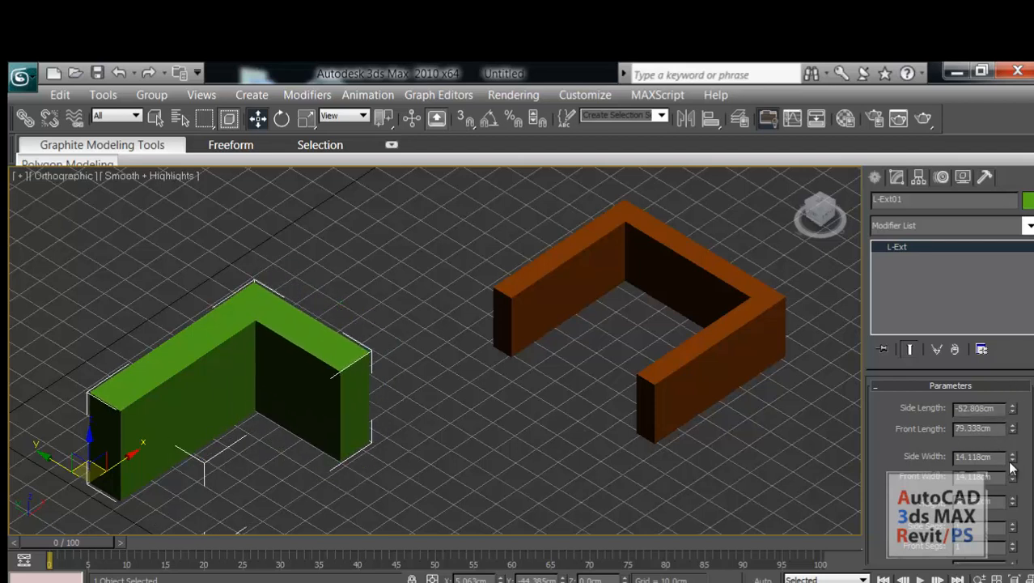
{"action": "left_click_drag", "start_coordinate": [1012, 460], "coordinate": [1019, 368]}
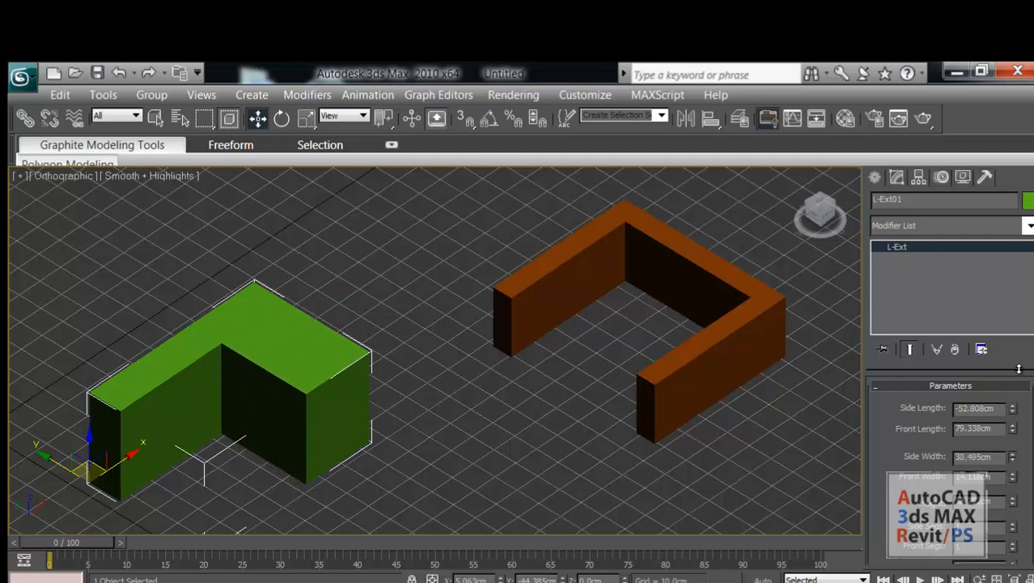
{"action": "mouse_move", "coordinate": [1012, 477]}
{"action": "left_mouse_down"}
{"action": "mouse_move", "coordinate": [1014, 468]}
{"action": "mouse_move", "coordinate": [1018, 497]}
{"action": "mouse_move", "coordinate": [1004, 477]}
{"action": "left_mouse_up"}
Set the C-Ext's back length to about 87.5 cm, side length to 93.3 cm and front length to 64 cm, and increase its height slightly.
{"action": "scroll", "coordinate": [722, 399], "scroll_direction": "up", "scroll_amount": 3}
{"action": "middle_click_drag", "start_coordinate": [722, 399], "coordinate": [553, 417]}
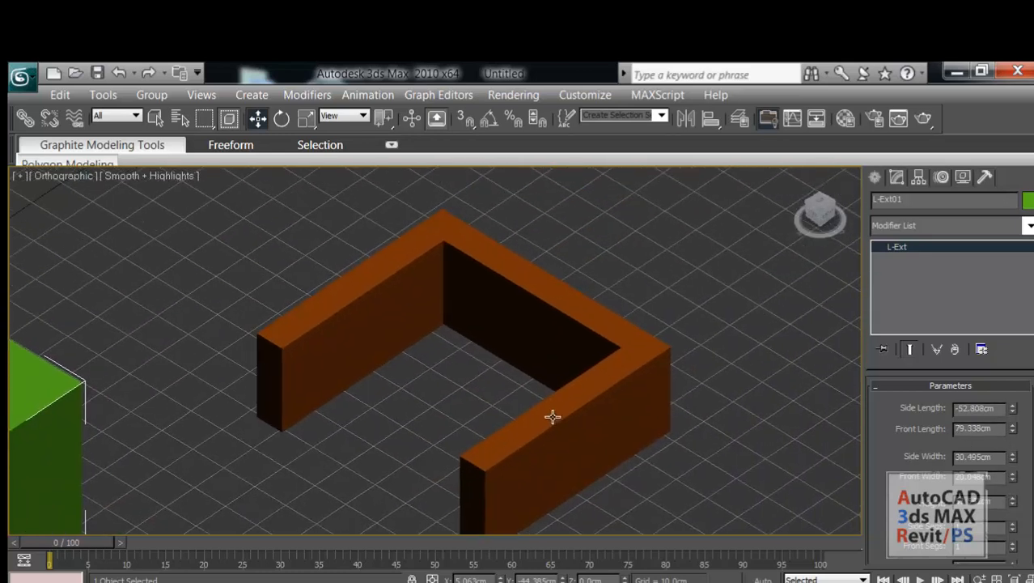
{"action": "left_click", "coordinate": [553, 416]}
{"action": "middle_click_drag", "start_coordinate": [681, 421], "coordinate": [688, 408]}
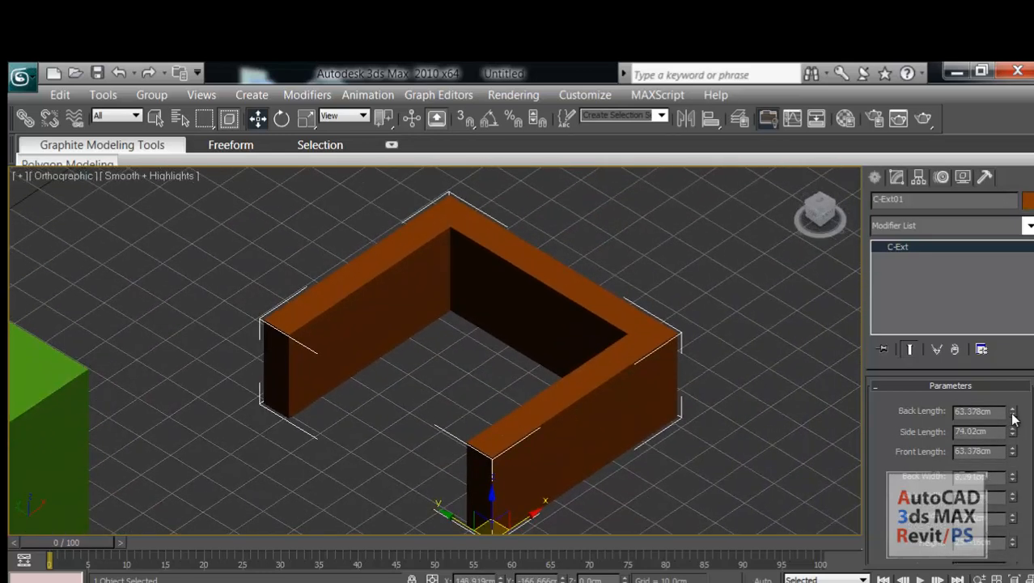
{"action": "left_click_drag", "start_coordinate": [1016, 413], "coordinate": [1029, 389]}
{"action": "left_click_drag", "start_coordinate": [1014, 436], "coordinate": [1014, 413]}
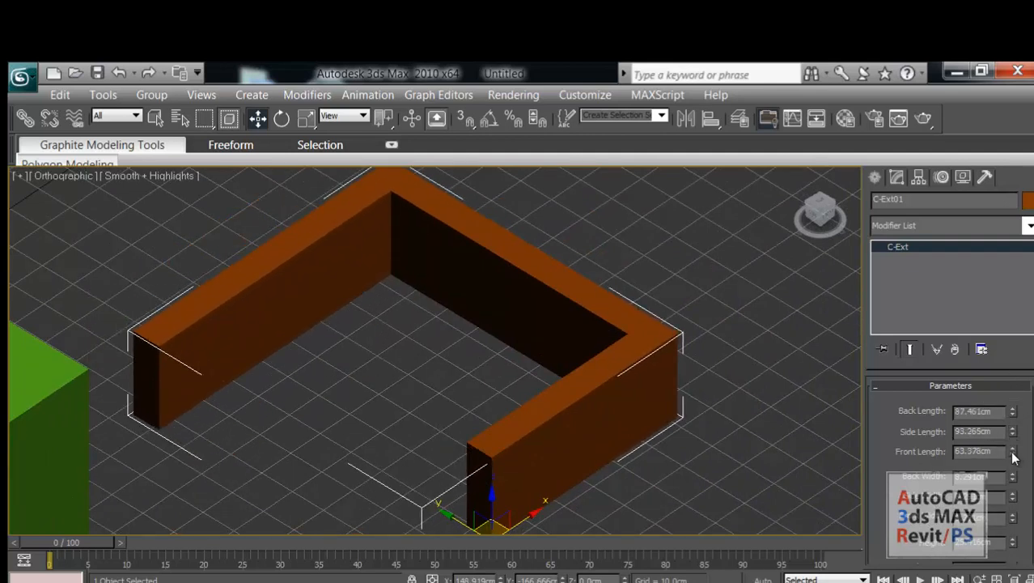
{"action": "left_click_drag", "start_coordinate": [1015, 455], "coordinate": [1018, 451]}
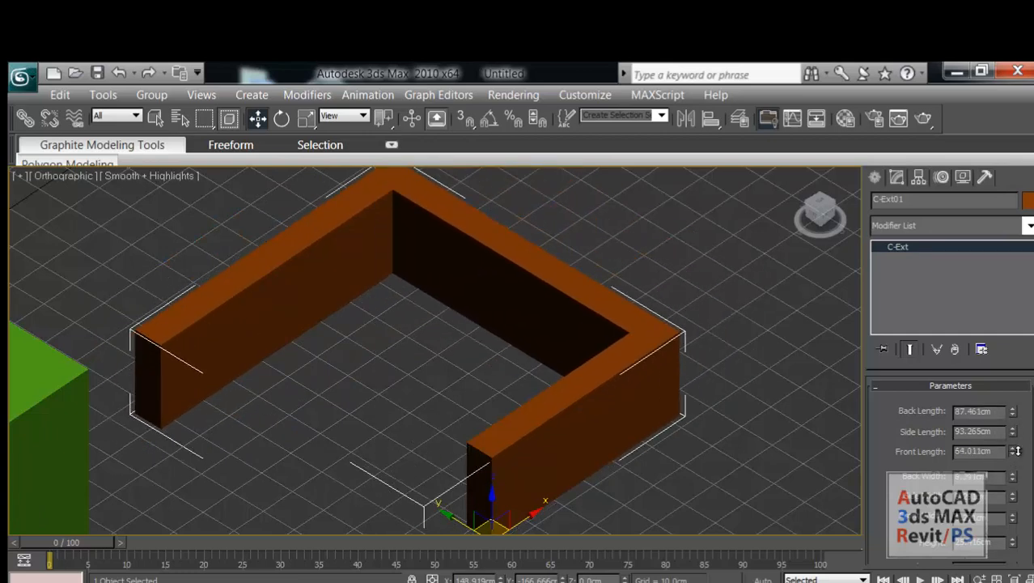
{"action": "left_click_drag", "start_coordinate": [1016, 544], "coordinate": [1017, 527]}
Return to the object creation commands for another extended primitive beside the L-Ext and C-Ext.
{"action": "middle_click_drag", "start_coordinate": [488, 360], "coordinate": [550, 352]}
{"action": "scroll", "coordinate": [550, 353], "scroll_direction": "down", "scroll_amount": 5}
{"action": "middle_click_drag", "start_coordinate": [386, 368], "coordinate": [359, 349]}
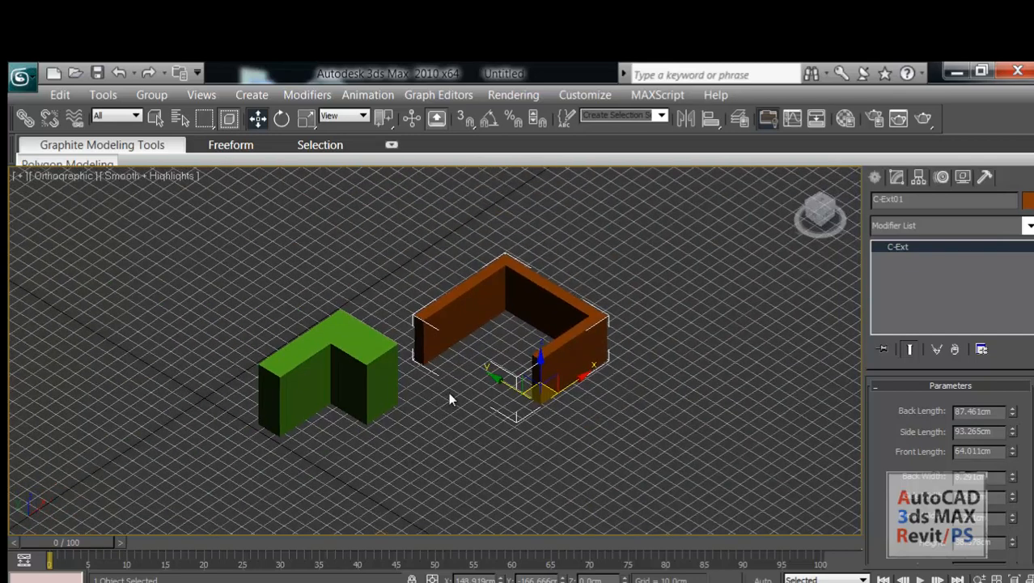
{"action": "left_click", "coordinate": [875, 181]}
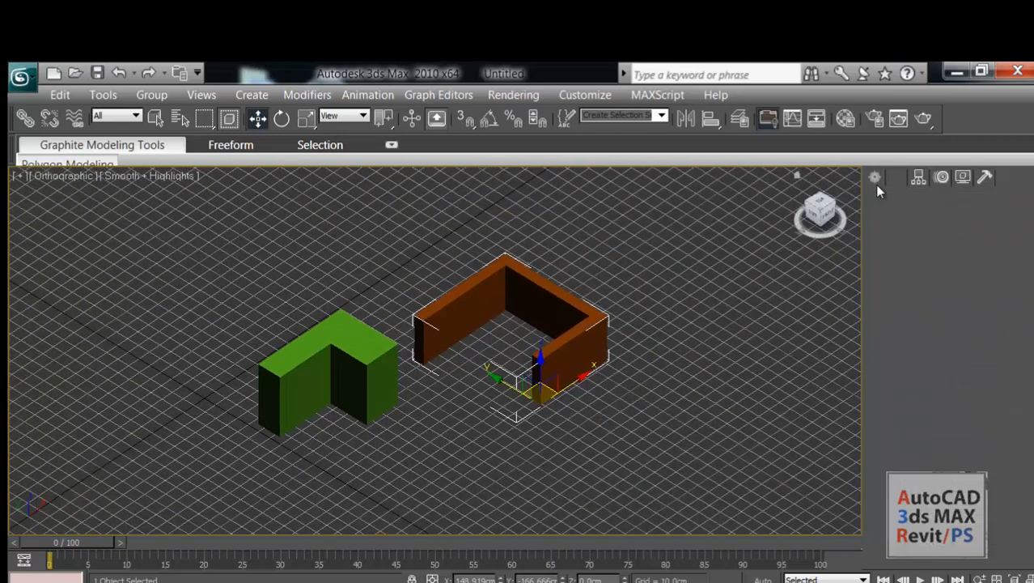